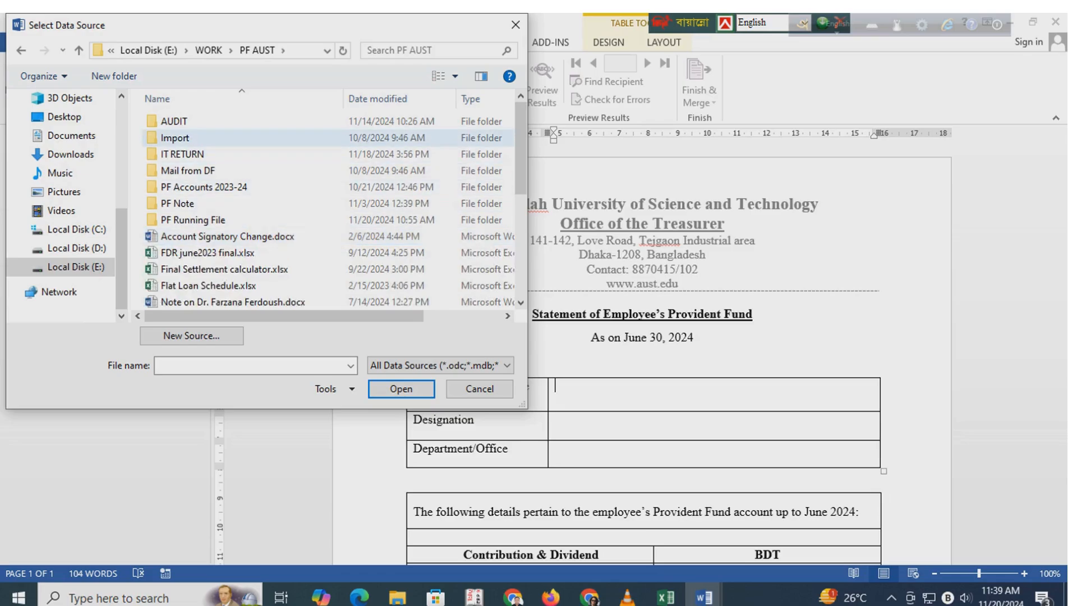
Step: Connect the mail merge to the recipient workbook AUST PF 2023-24 Statement.xls in the AUDIT\2023-24 folder
{"action": "left_click", "coordinate": [174, 121]}
{"action": "double_click", "coordinate": [173, 121]}
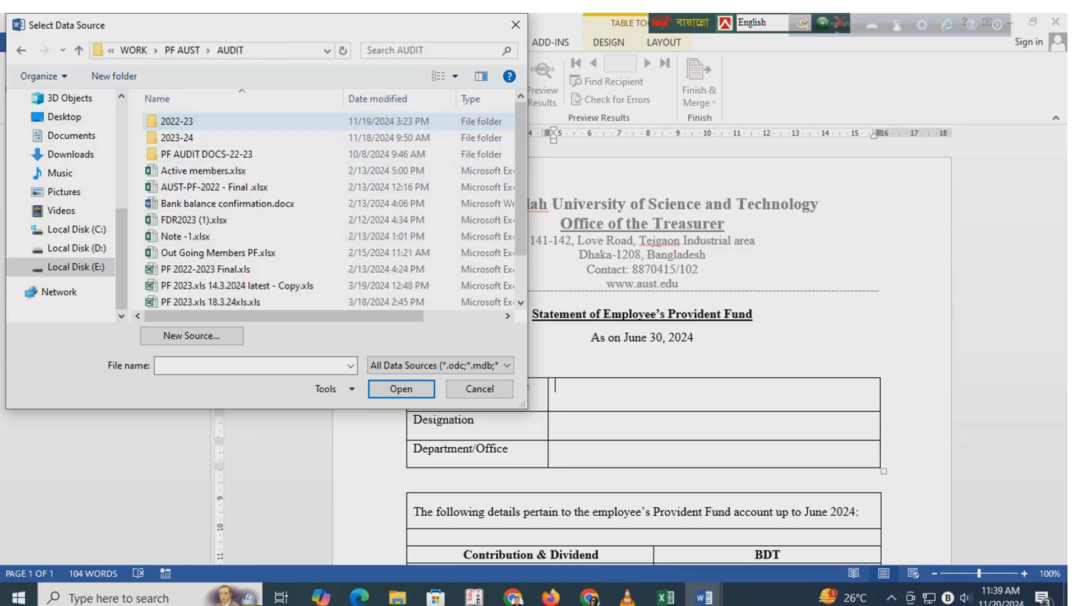
{"action": "double_click", "coordinate": [174, 138]}
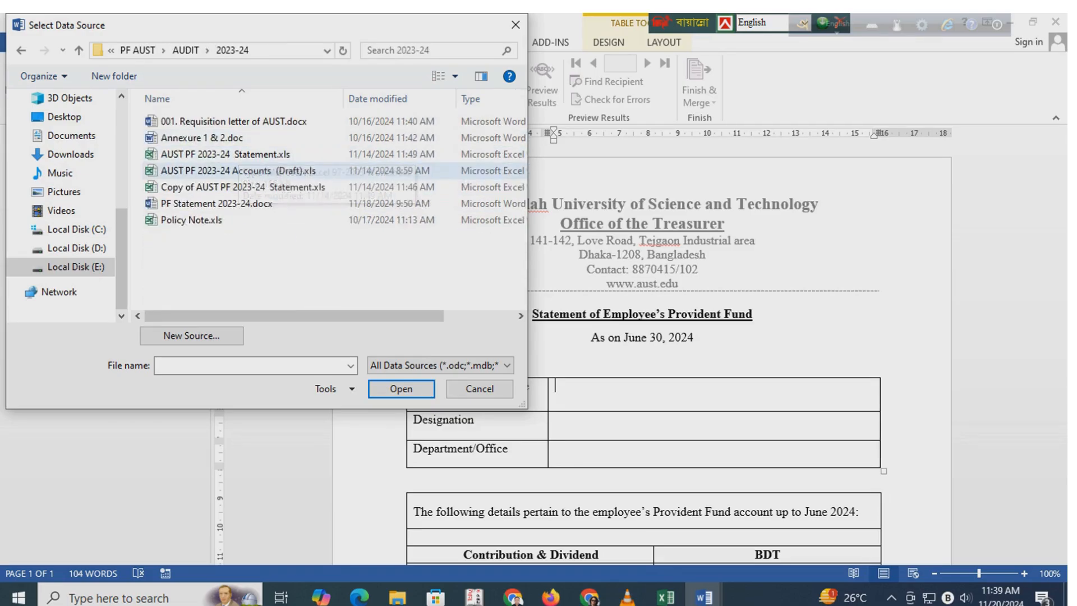
{"action": "left_click", "coordinate": [236, 155]}
{"action": "left_click", "coordinate": [401, 388]}
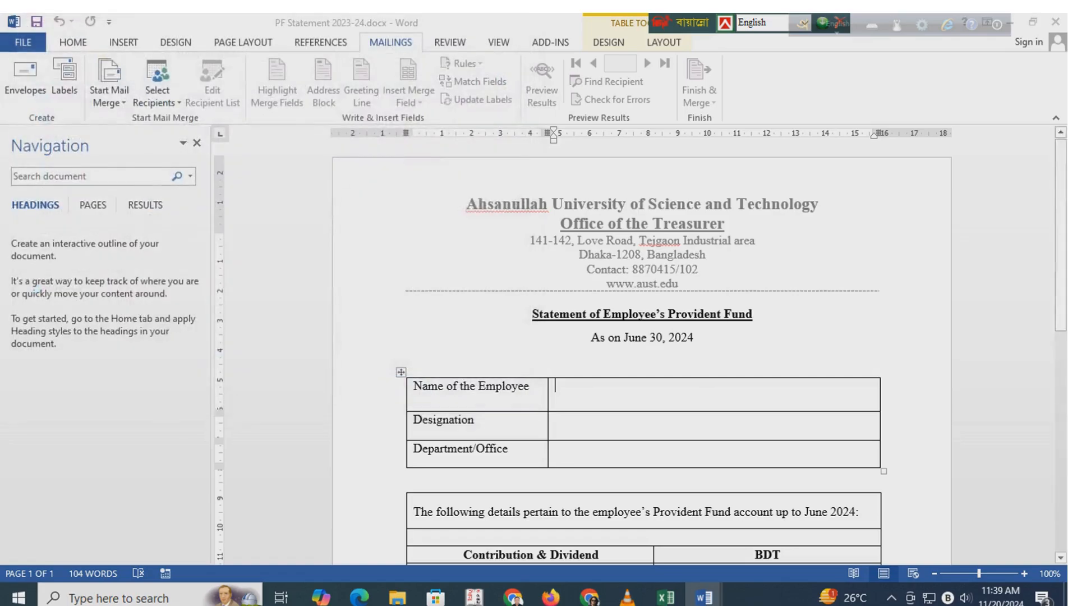
{"action": "left_click", "coordinate": [621, 361]}
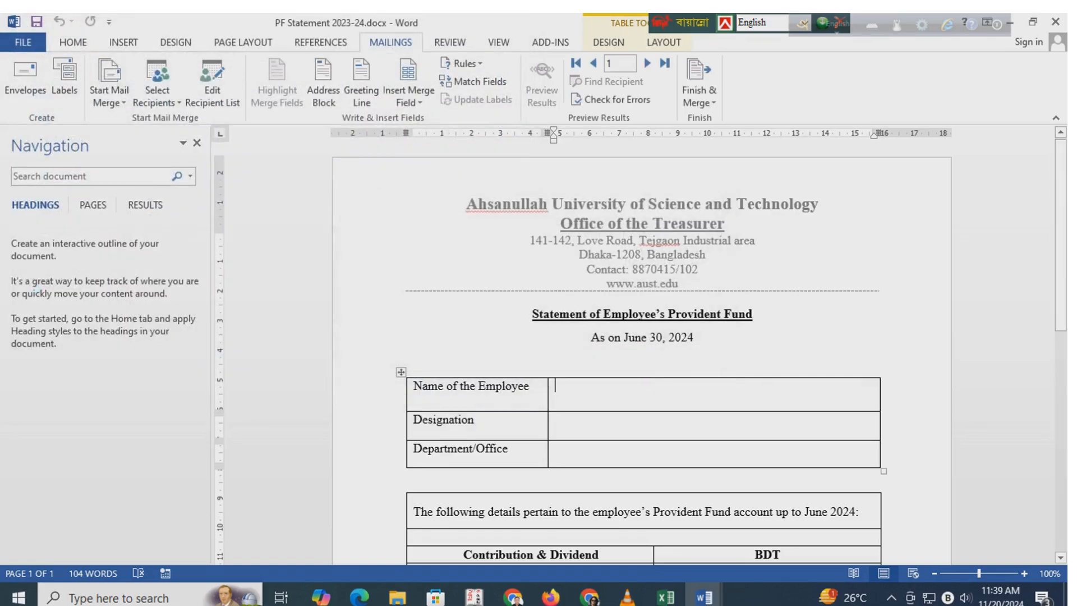
Step: Insert the Name, Designation and OfficeDepartment merge fields into their matching rows of the employee details table
{"action": "left_click", "coordinate": [409, 95]}
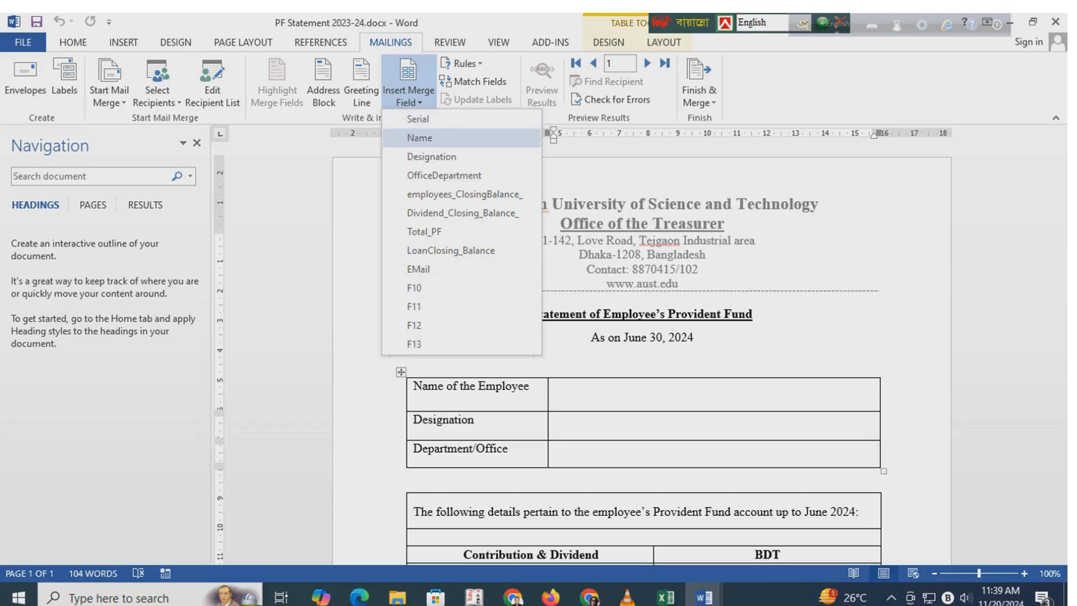
{"action": "left_click", "coordinate": [419, 137]}
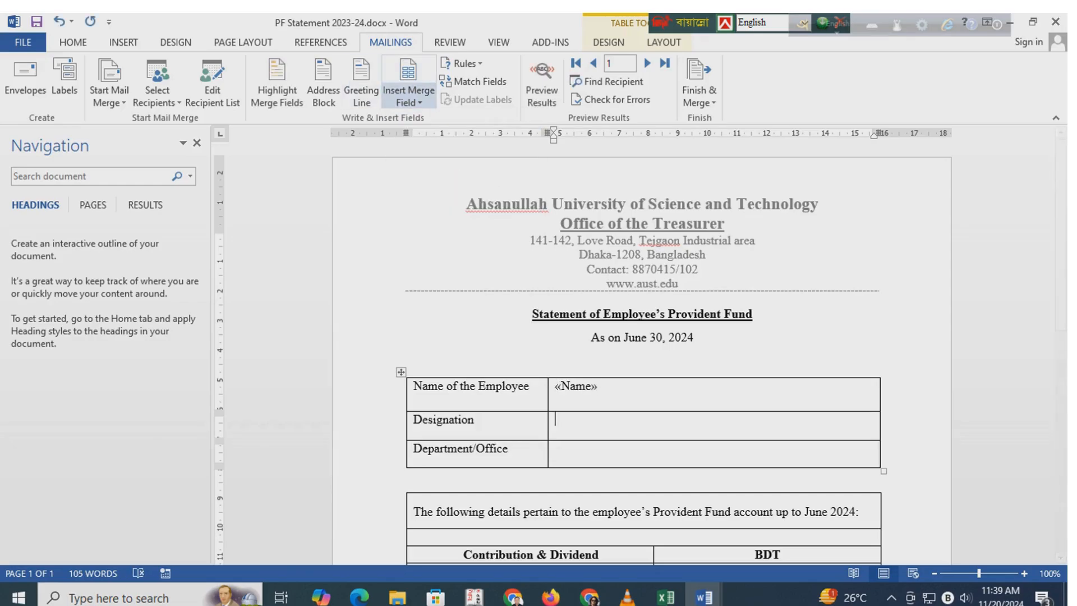
{"action": "left_click", "coordinate": [408, 95]}
{"action": "left_click", "coordinate": [420, 153]}
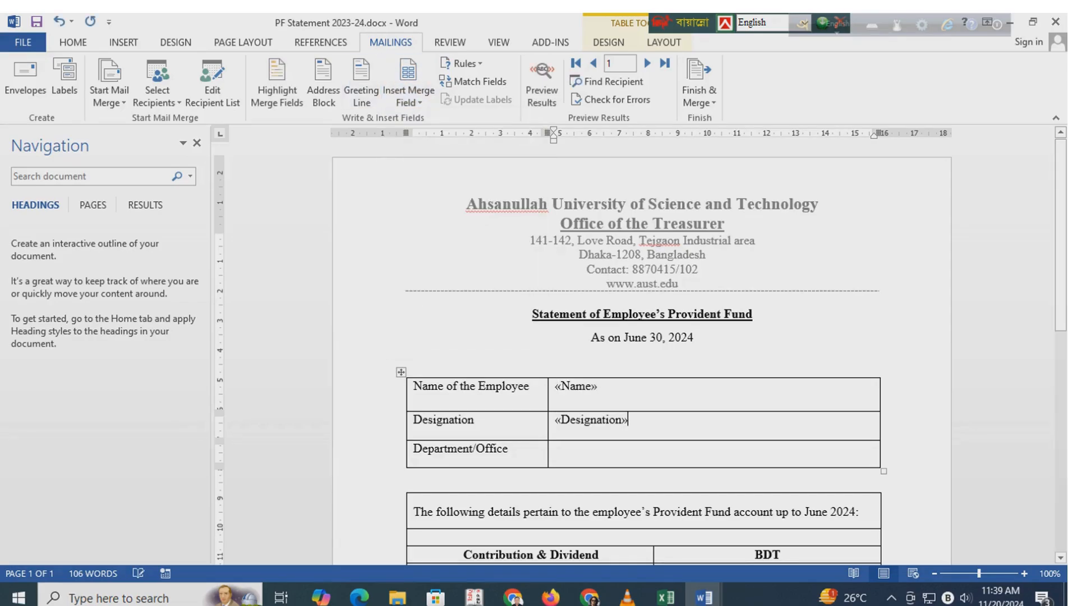
{"action": "left_click", "coordinate": [556, 448]}
{"action": "left_click", "coordinate": [408, 96]}
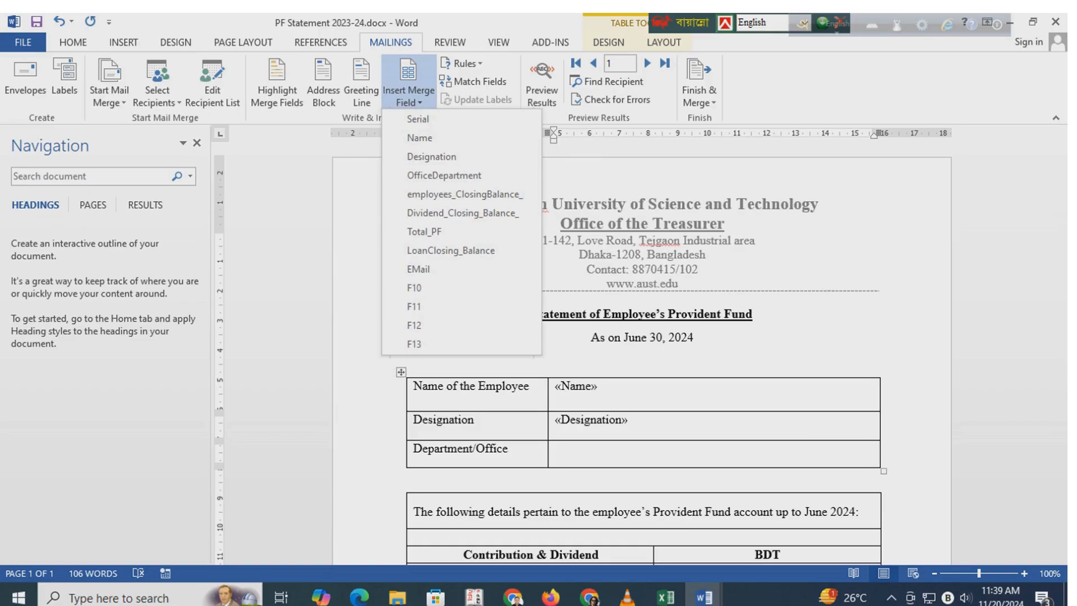
{"action": "left_click", "coordinate": [443, 175]}
Step: Insert the employees_ClosingBalance_ merge field in the BDT column for both Employee's Contribution and University's Contribution
{"action": "scroll", "coordinate": [642, 353], "scroll_direction": "down", "scroll_amount": 5}
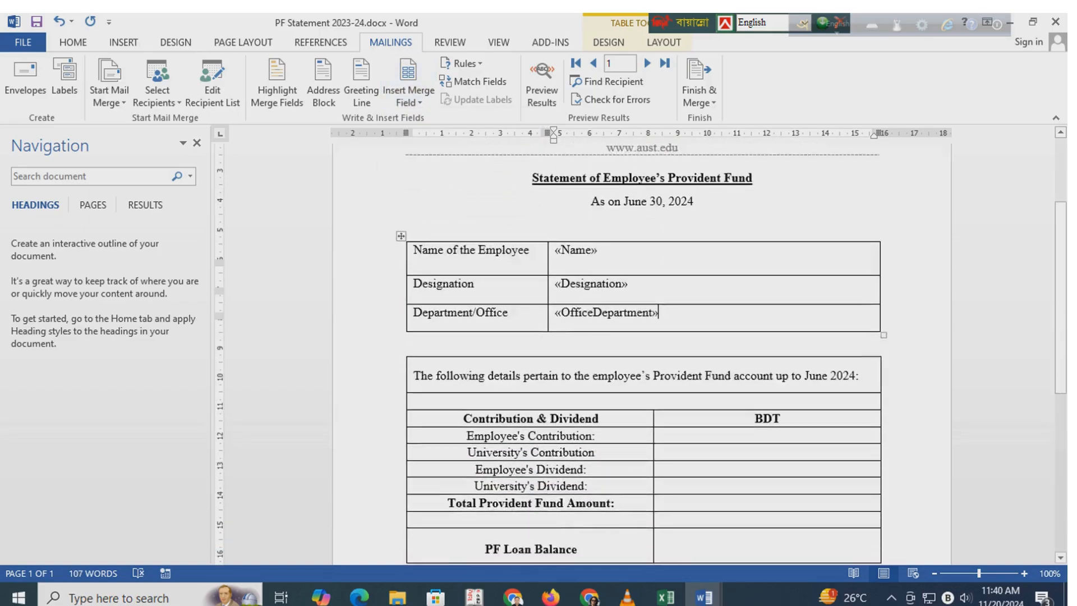
{"action": "left_click", "coordinate": [767, 346]}
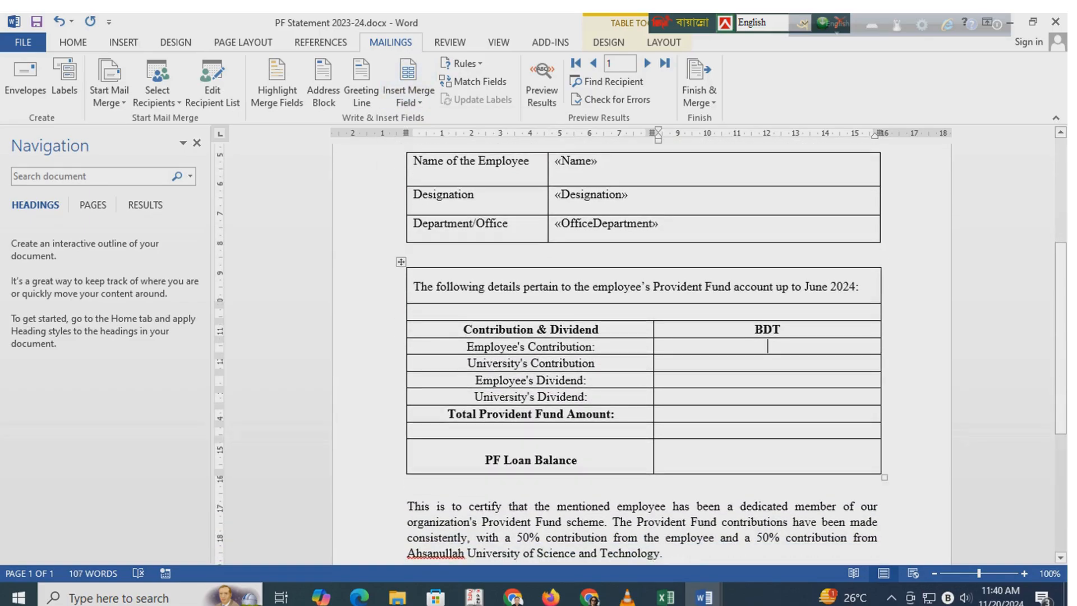
{"action": "left_click", "coordinate": [408, 96]}
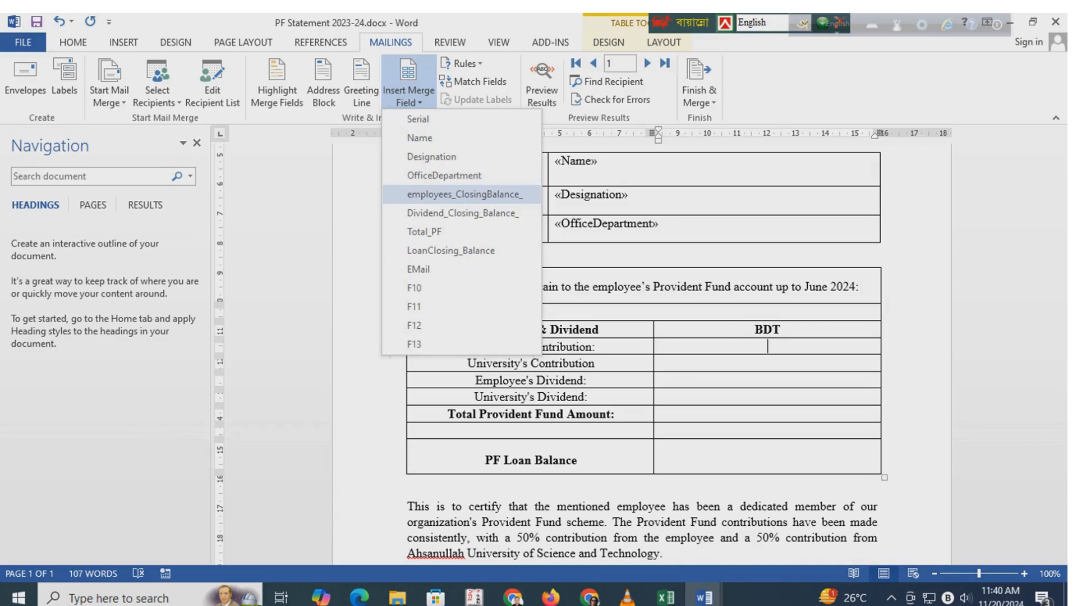
{"action": "left_click", "coordinate": [449, 194]}
{"action": "left_click", "coordinate": [768, 363]}
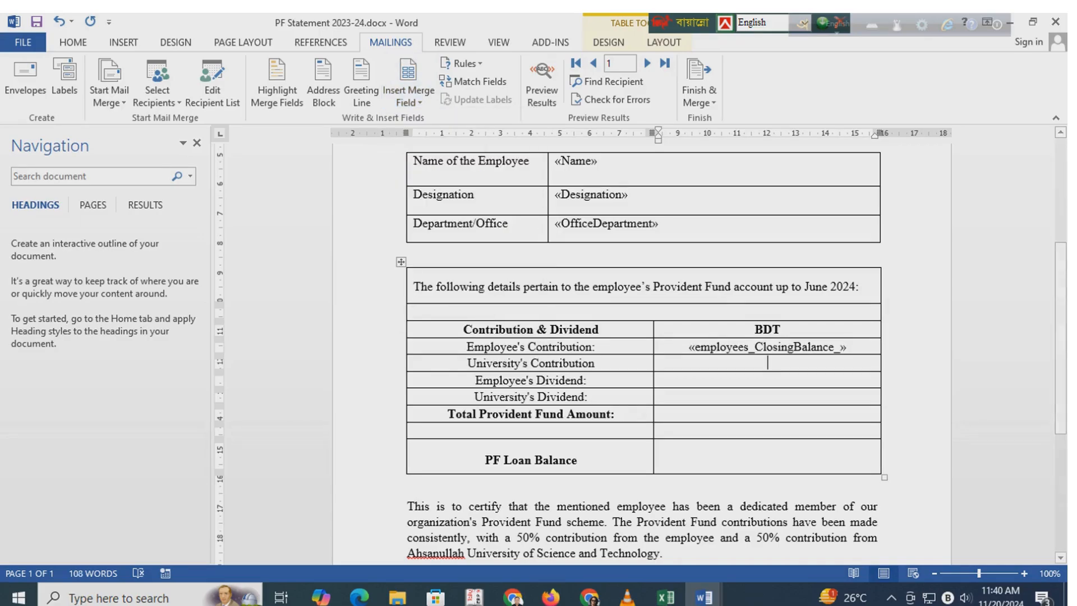
{"action": "left_click", "coordinate": [407, 98]}
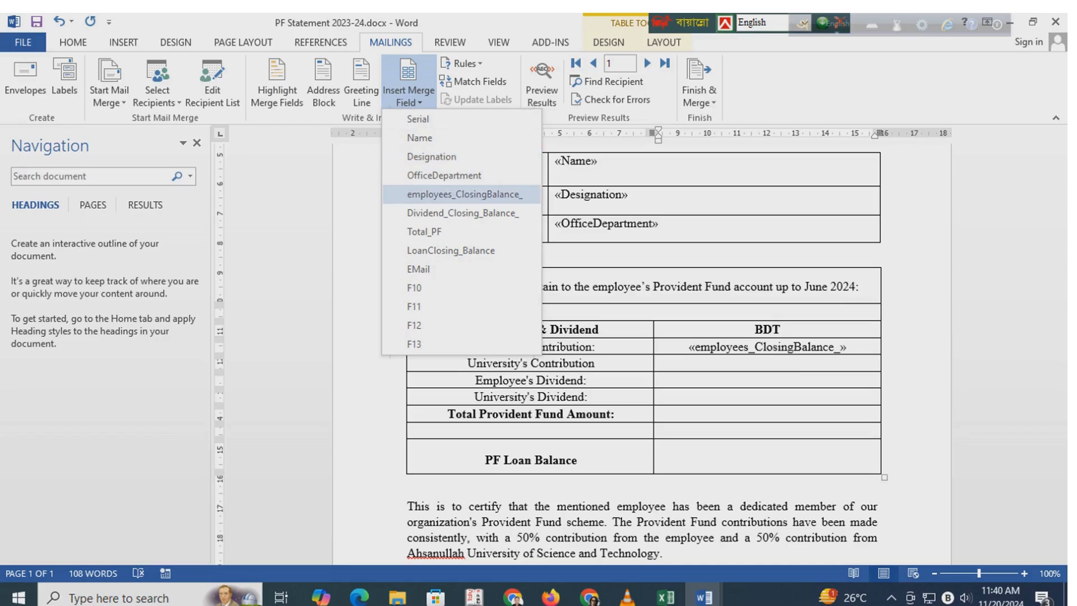
{"action": "left_click", "coordinate": [448, 194]}
Step: Preview the merged results to check the two contribution amounts, and return to the merge field view
{"action": "scroll", "coordinate": [642, 359], "scroll_direction": "up", "scroll_amount": 3}
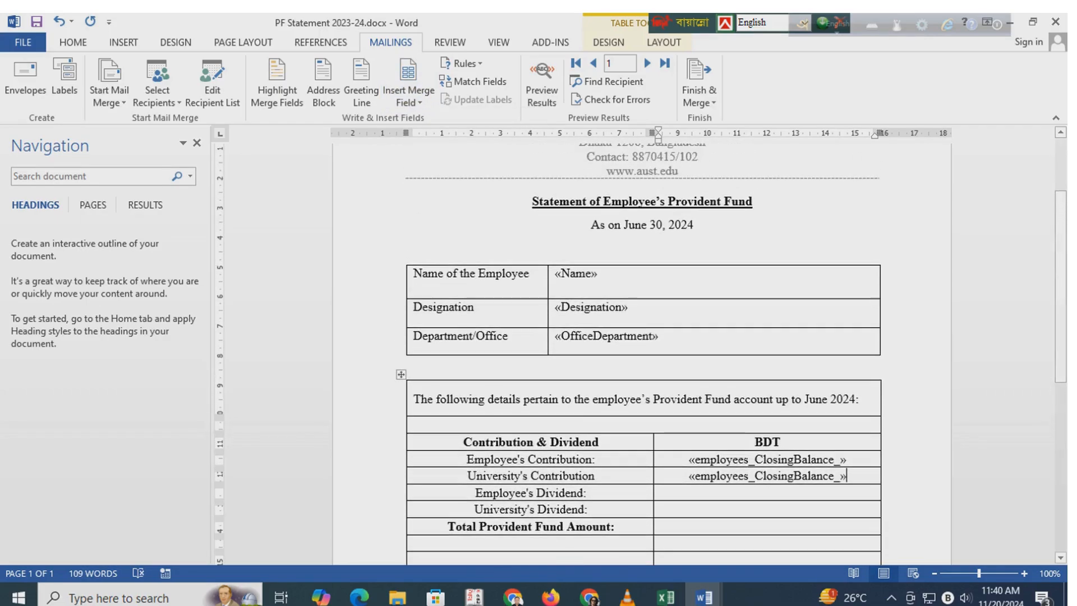
{"action": "left_click", "coordinate": [541, 84]}
{"action": "scroll", "coordinate": [642, 359], "scroll_direction": "down", "scroll_amount": 2}
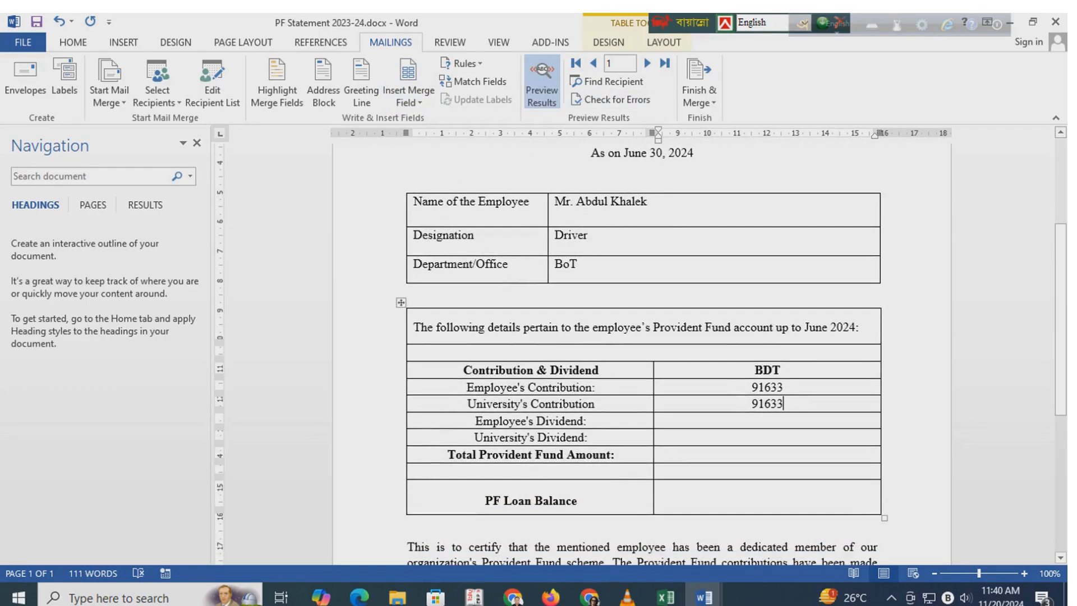
{"action": "mouse_move", "coordinate": [784, 387]}
{"action": "left_mouse_down"}
{"action": "mouse_move", "coordinate": [750, 387]}
{"action": "mouse_move", "coordinate": [782, 402]}
{"action": "left_mouse_up"}
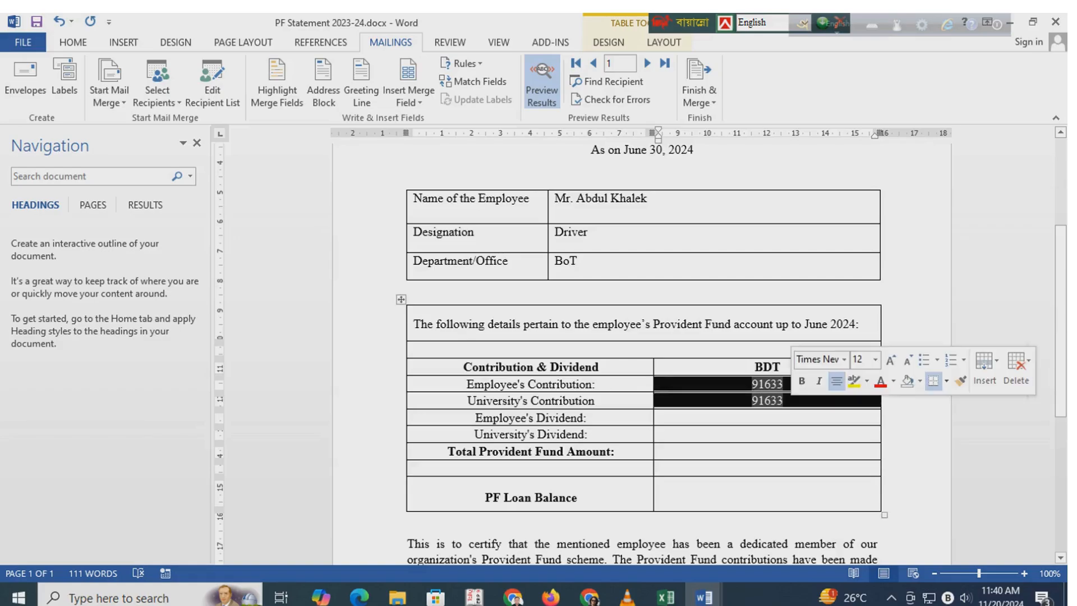
{"action": "left_click", "coordinate": [784, 400]}
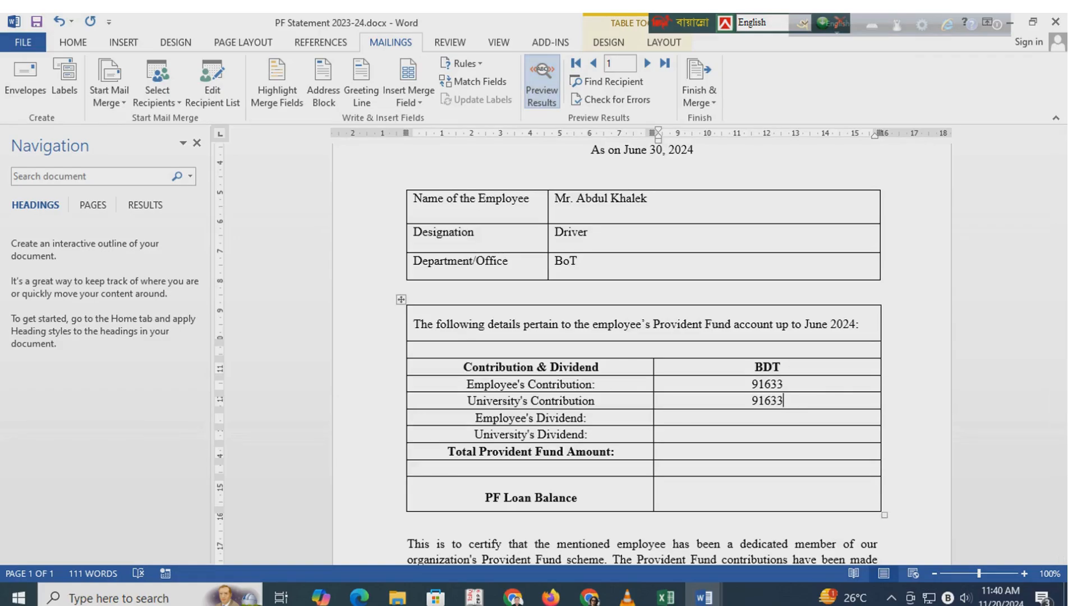
{"action": "left_click", "coordinate": [541, 84]}
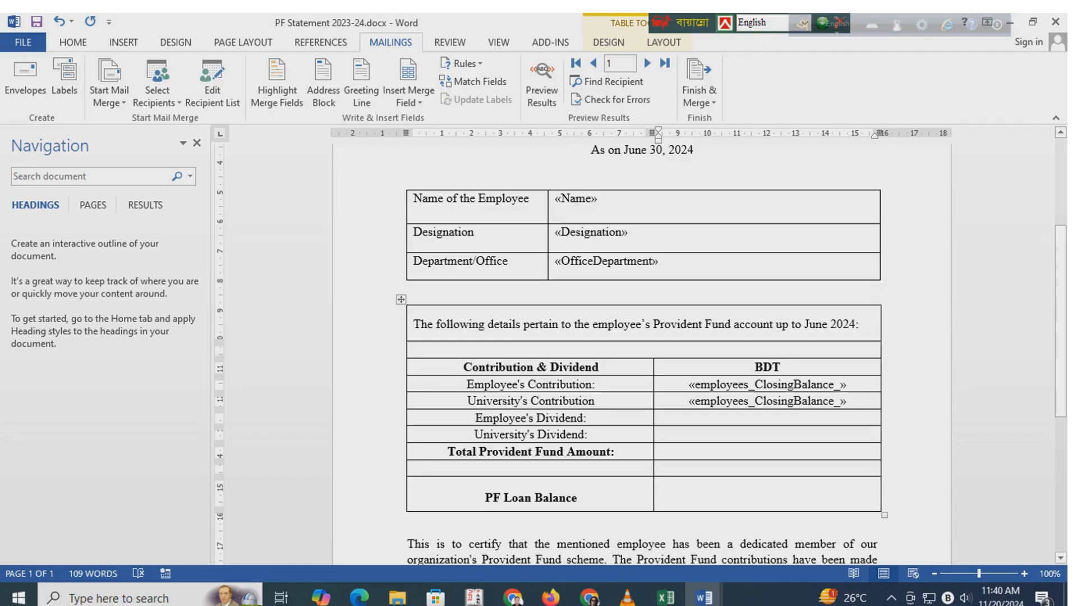
Step: Insert the Dividend_Closing_Balance_ merge field in the BDT column for both Employee's Dividend and University's Dividend
{"action": "left_click", "coordinate": [408, 96]}
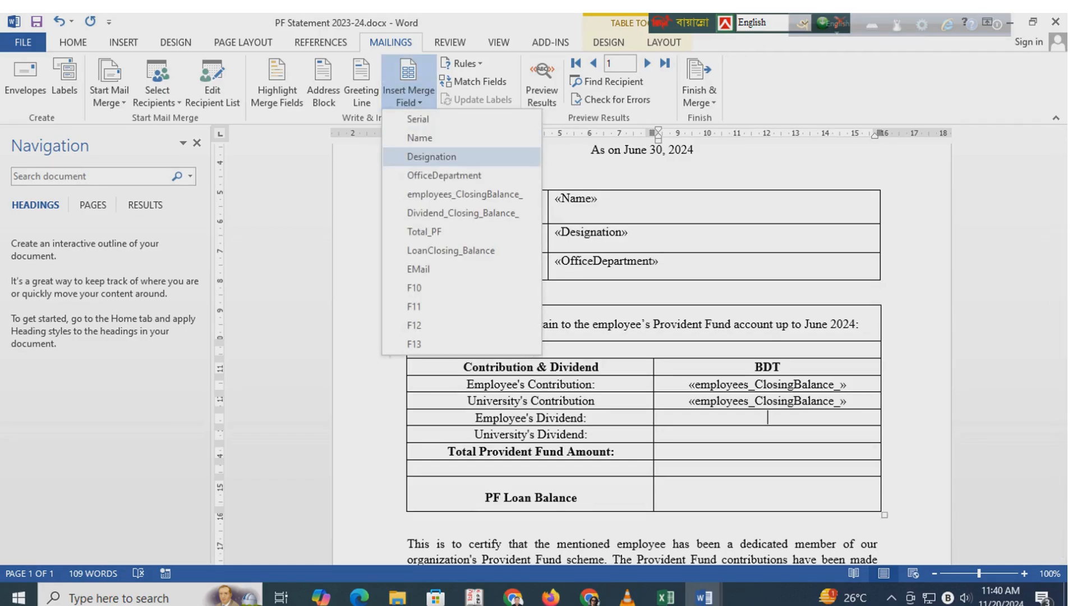
{"action": "left_click", "coordinate": [463, 213]}
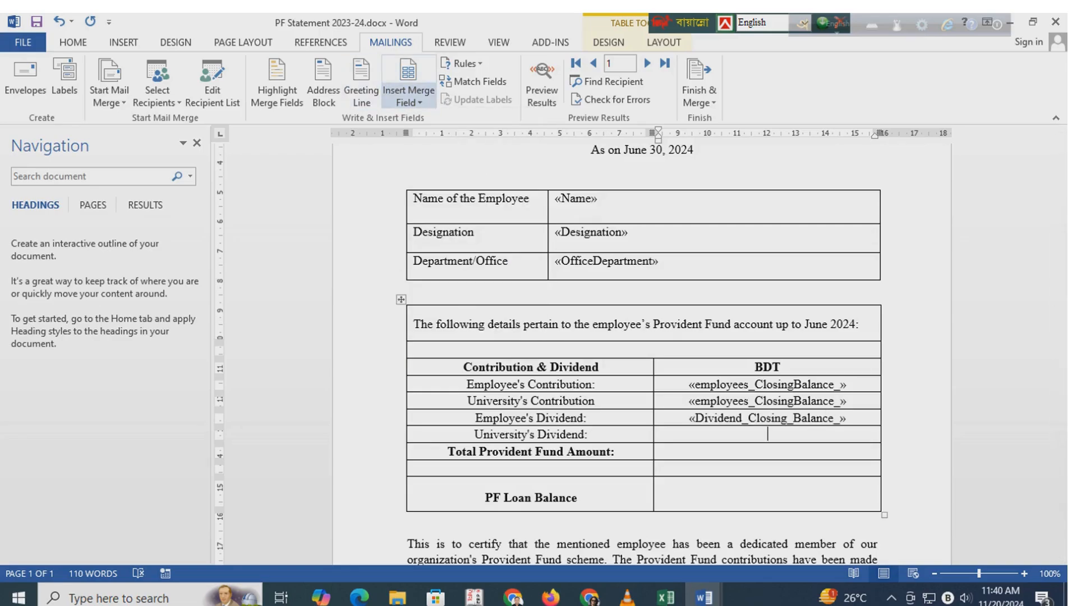
{"action": "left_click", "coordinate": [409, 96]}
{"action": "left_click", "coordinate": [449, 213]}
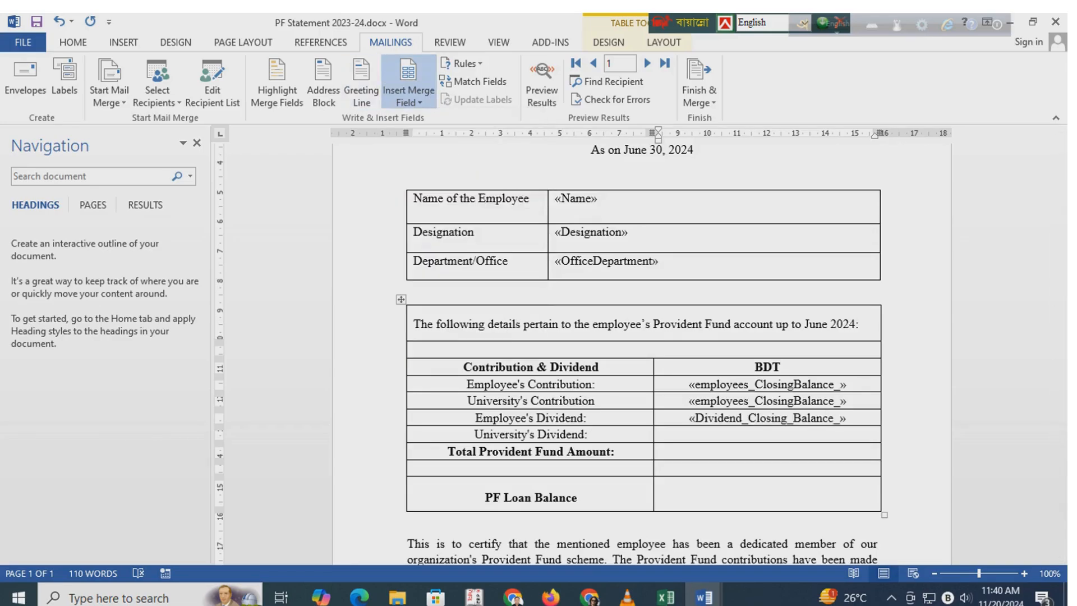
Step: Insert the Total_PF merge field for Total Provident Fund Amount and LoanClosing_Balance for PF Loan Balance
{"action": "left_click", "coordinate": [767, 451]}
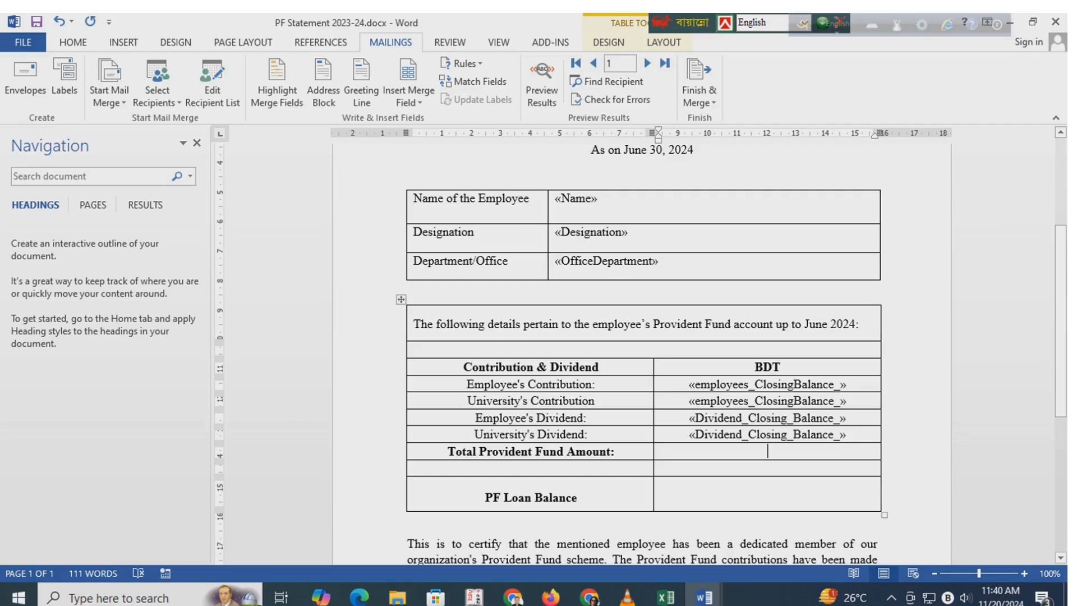
{"action": "left_click", "coordinate": [408, 96]}
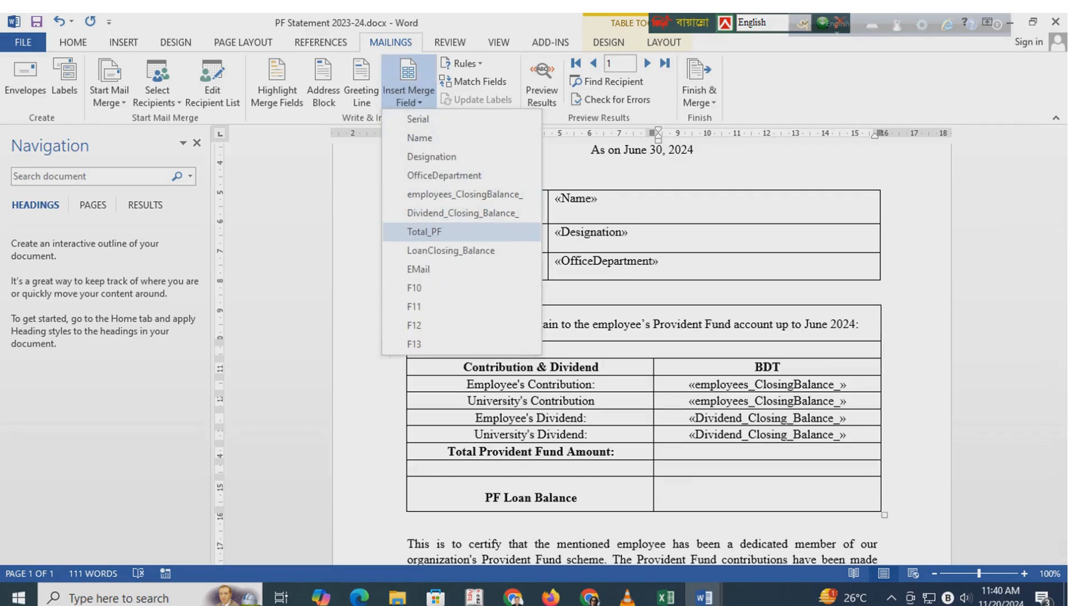
{"action": "left_click", "coordinate": [424, 231]}
{"action": "scroll", "coordinate": [425, 231], "scroll_direction": "down", "scroll_amount": 2}
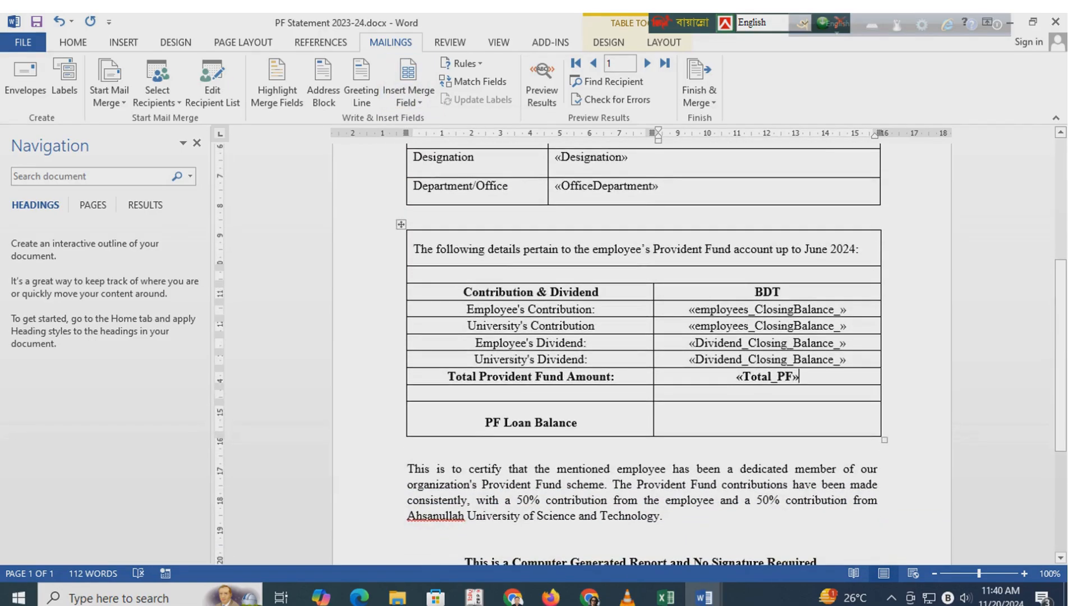
{"action": "scroll", "coordinate": [641, 355], "scroll_direction": "down", "scroll_amount": 3}
{"action": "scroll", "coordinate": [641, 354], "scroll_direction": "up", "scroll_amount": 1}
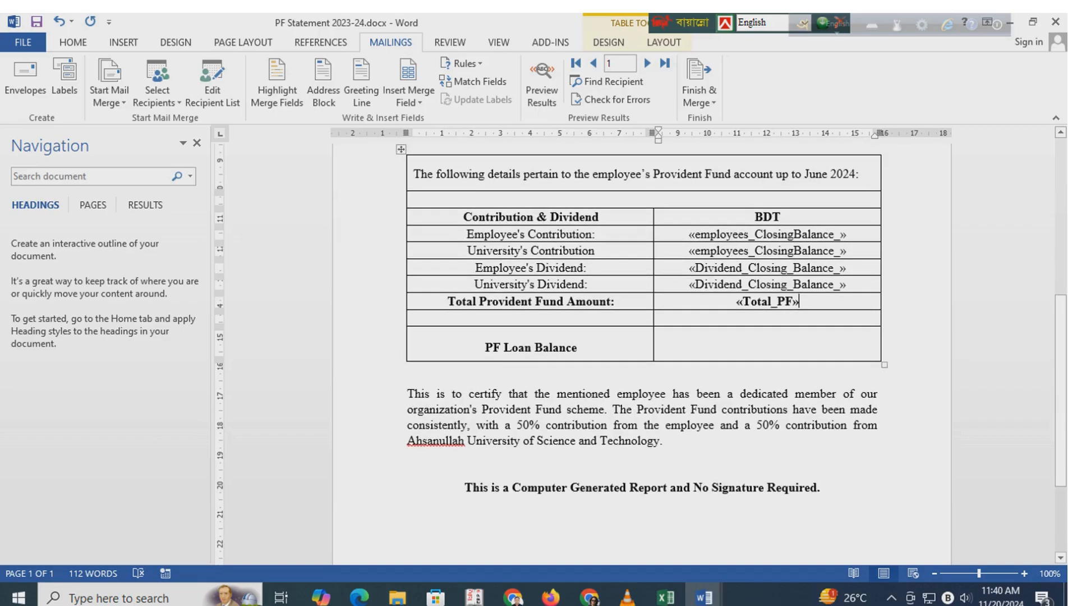
{"action": "left_click", "coordinate": [767, 348]}
{"action": "left_click", "coordinate": [409, 96]}
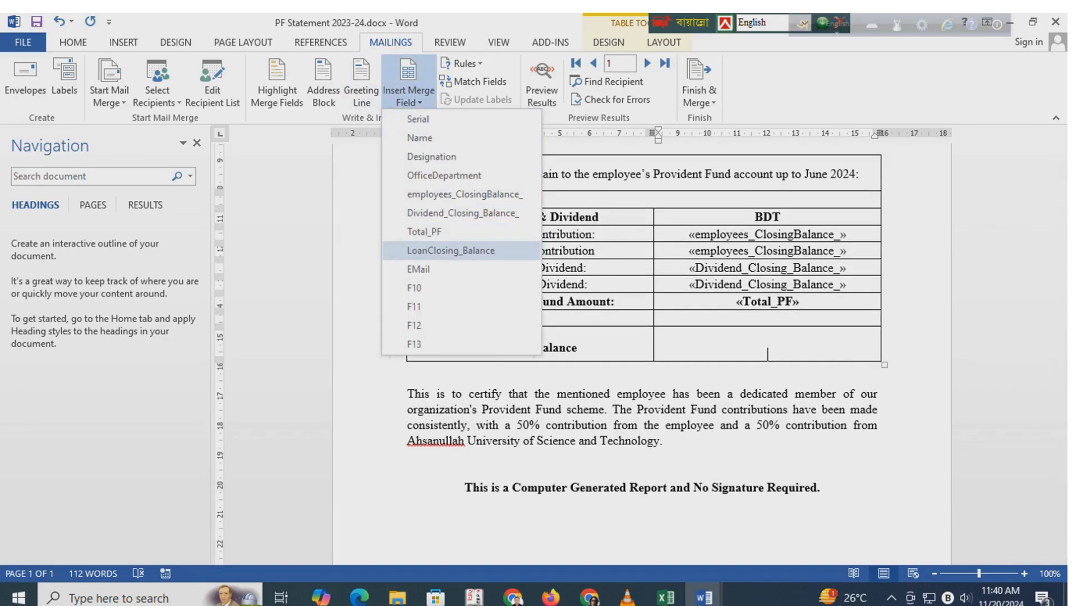
{"action": "left_click", "coordinate": [451, 250]}
Step: Show the field code of the Employee's Contribution merge field and append the number format \##,#.00 inside it
{"action": "left_click", "coordinate": [749, 233]}
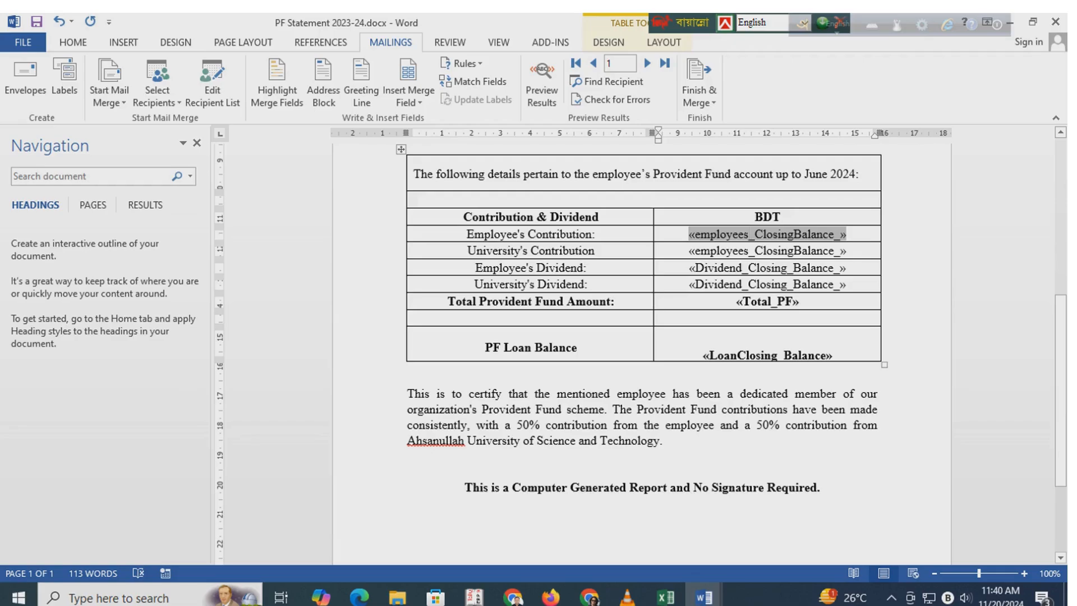
{"action": "right_click", "coordinate": [749, 234]}
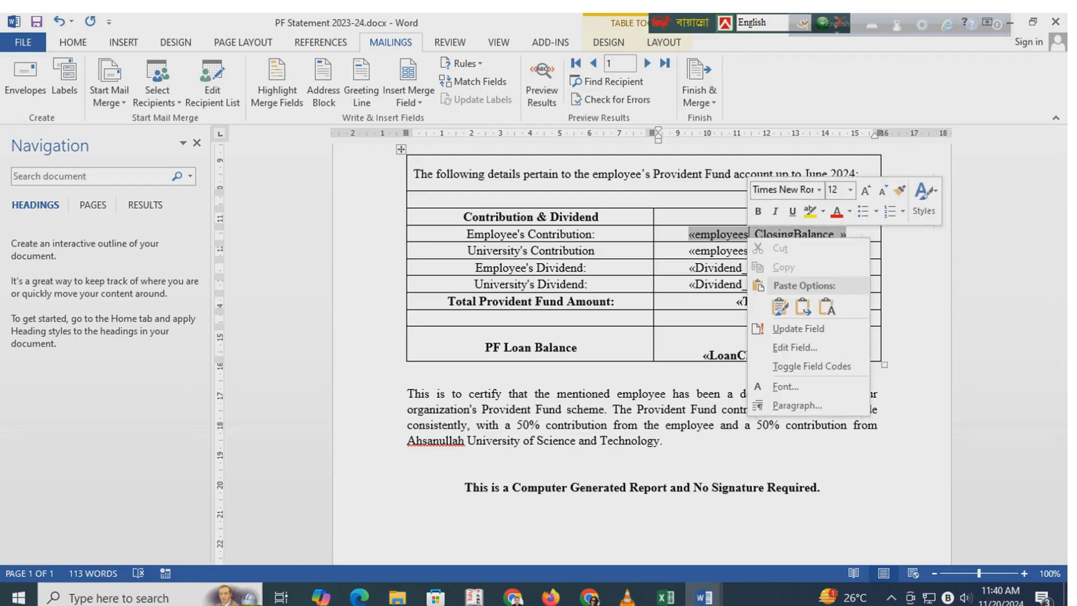
{"action": "left_click", "coordinate": [811, 365]}
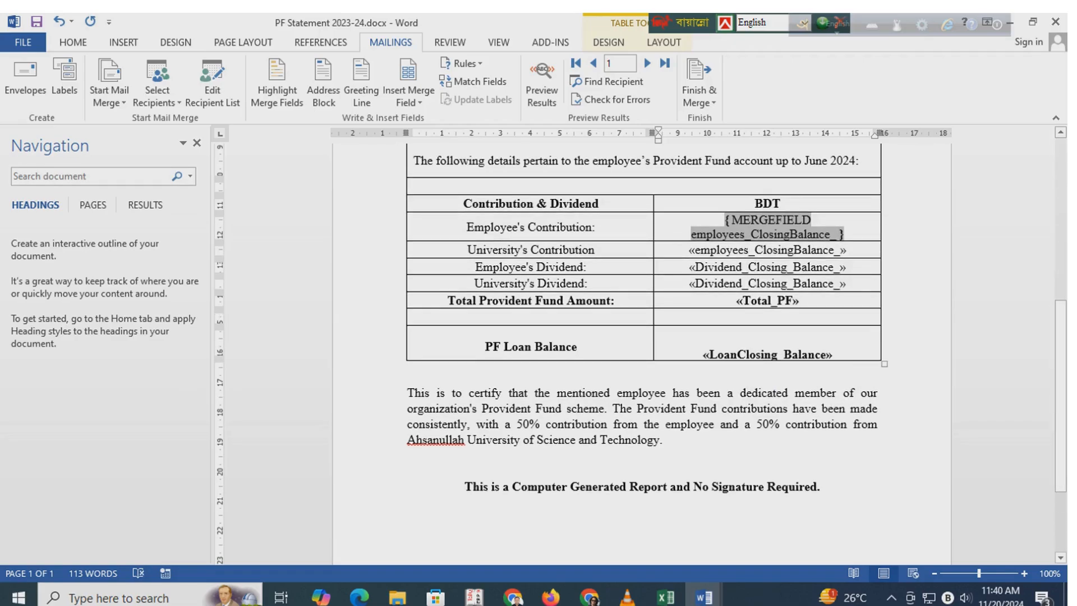
{"action": "type", "text": "\\"}
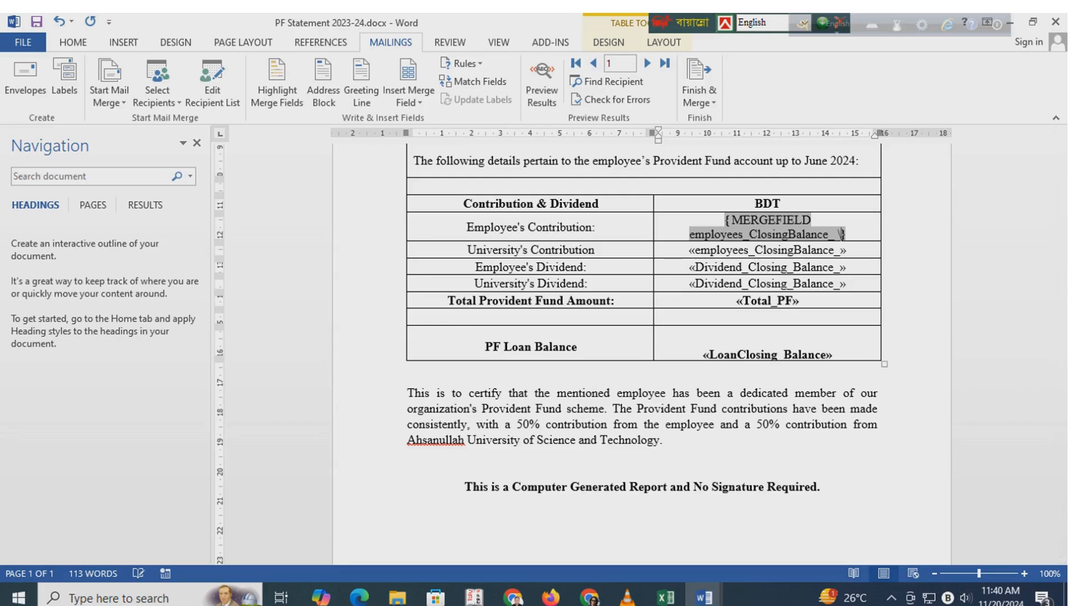
{"action": "type", "text": "##"}
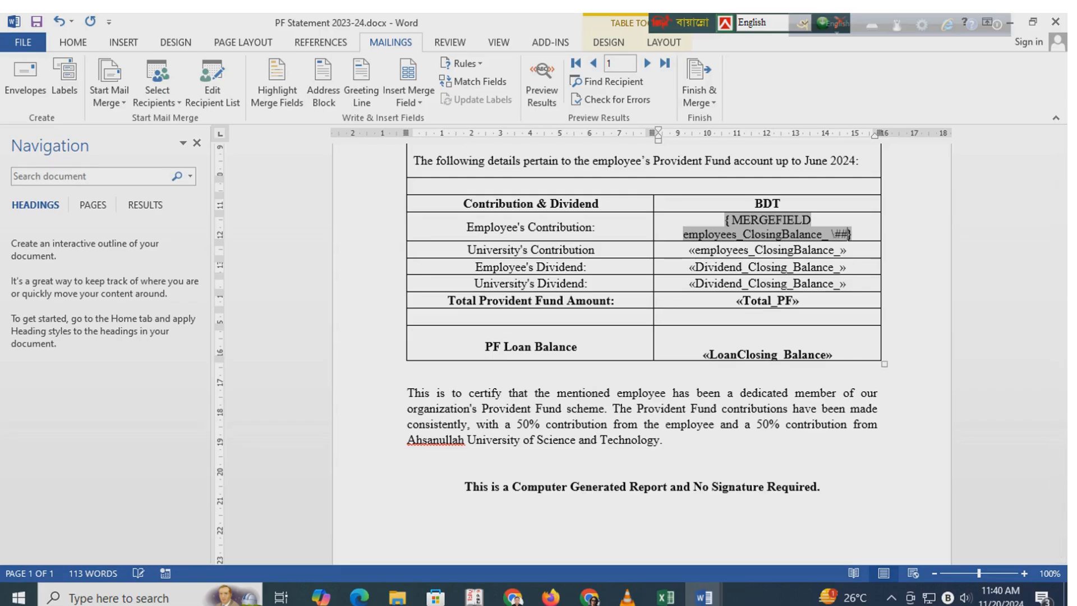
{"action": "type", "text": ","}
{"action": "type", "text": "##"}
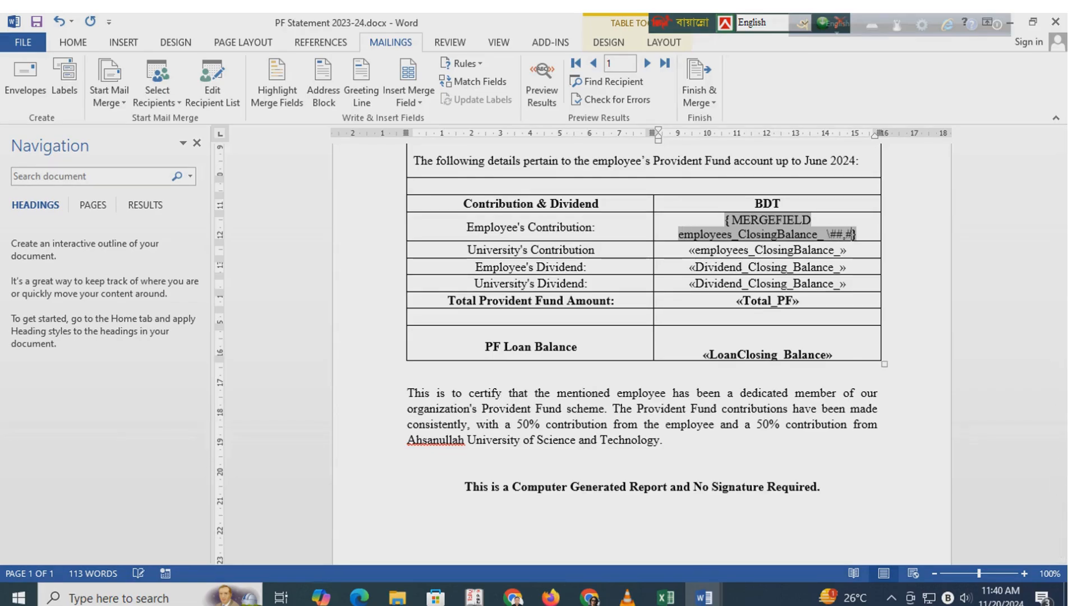
{"action": "key", "text": "BackSpace"}
{"action": "type", "text": ".00"}
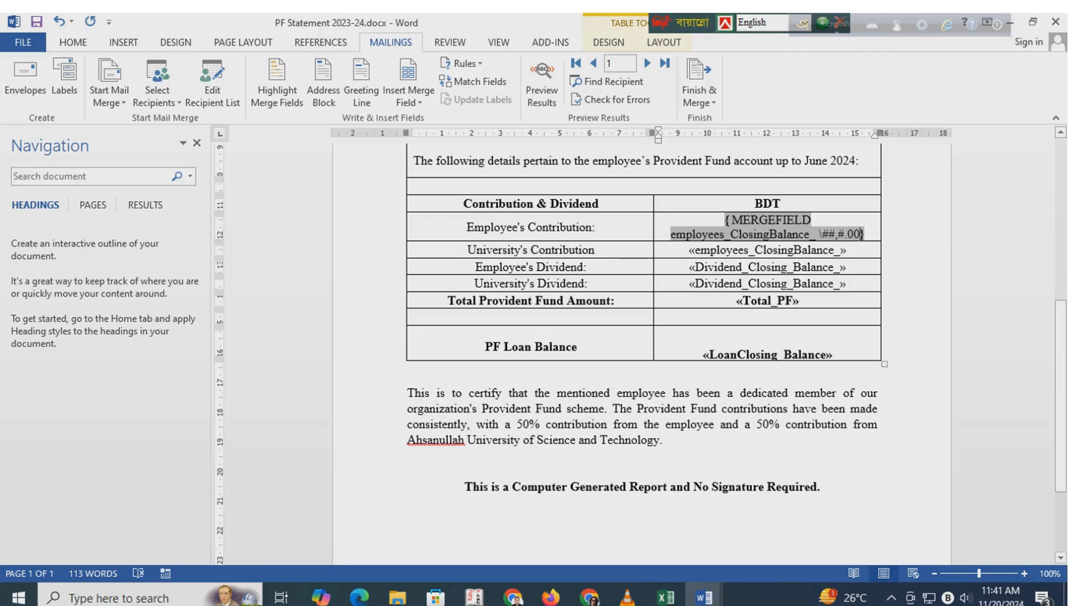
Step: Copy the \##,#.00 format switch from the Employee's Contribution field code into the University's Contribution field code
{"action": "left_click_drag", "start_coordinate": [819, 234], "coordinate": [861, 234]}
{"action": "key", "text": "ctrl+c"}
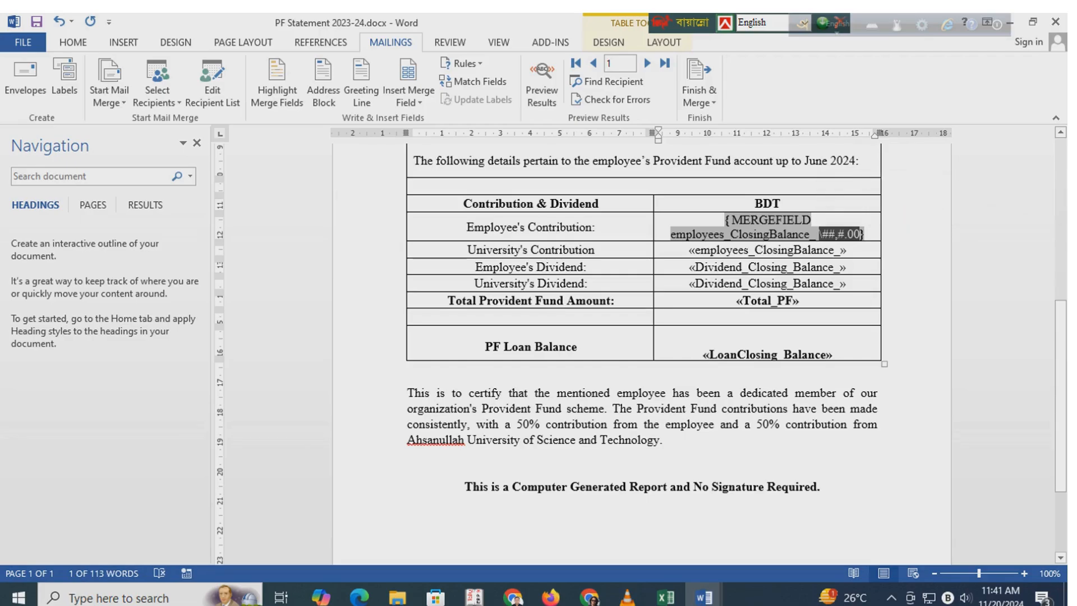
{"action": "left_click", "coordinate": [767, 250]}
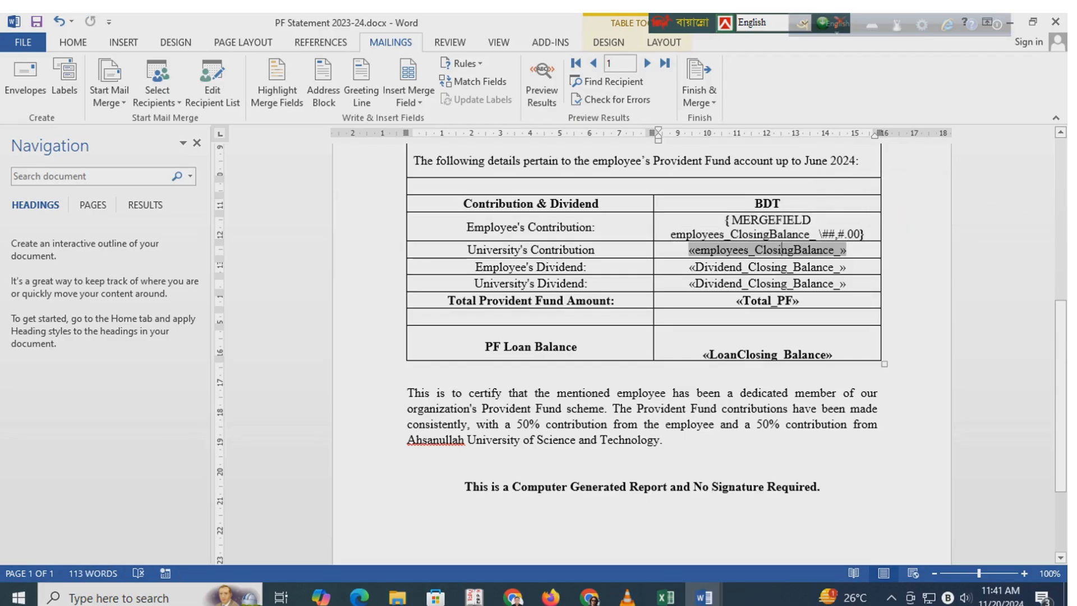
{"action": "right_click", "coordinate": [785, 250]}
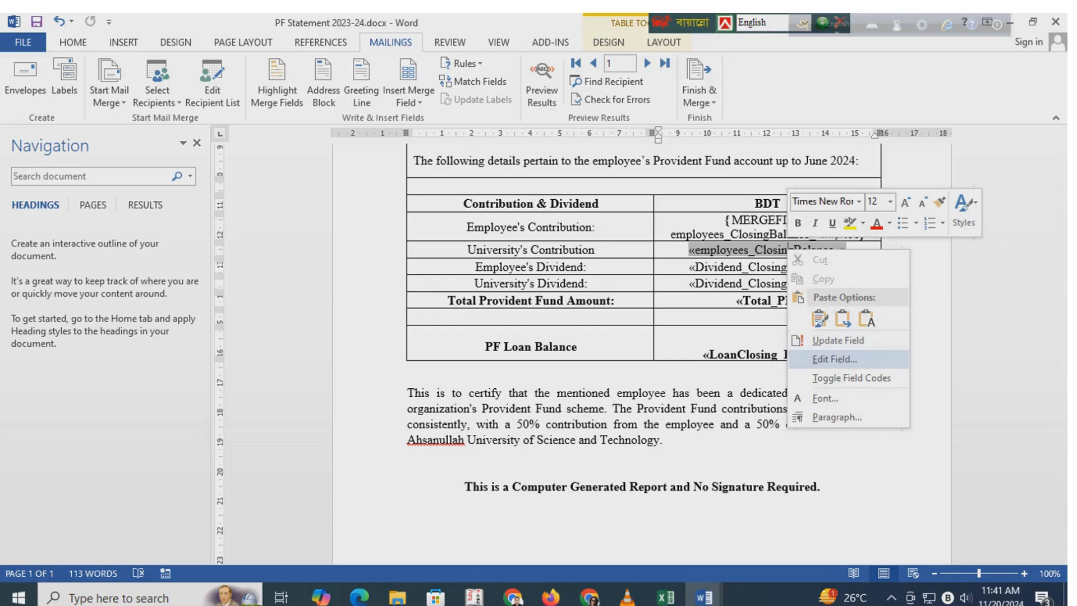
{"action": "left_click", "coordinate": [851, 378]}
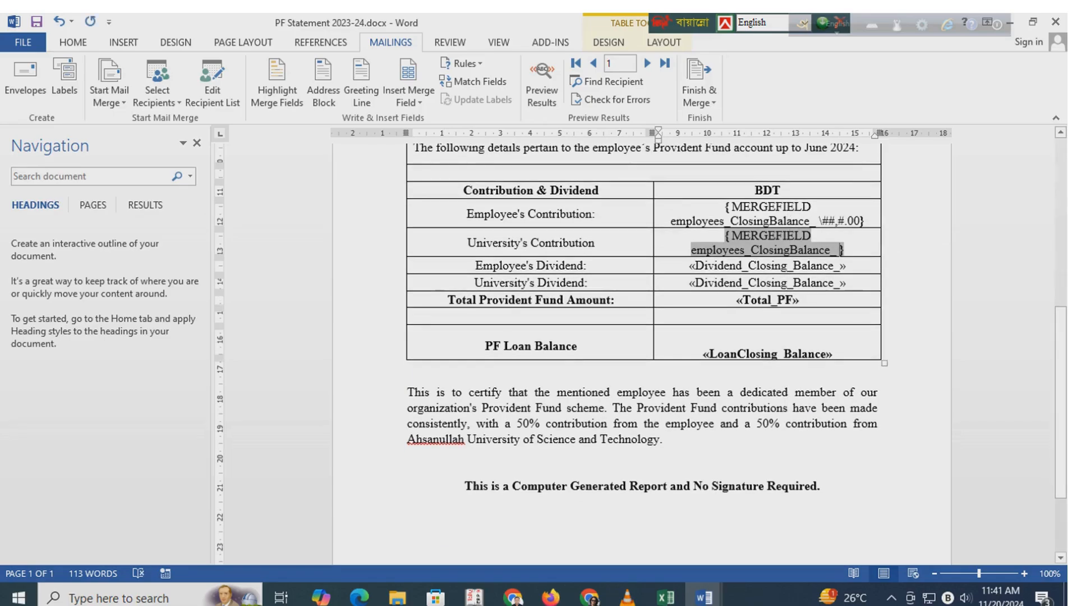
{"action": "key", "text": "ctrl+v"}
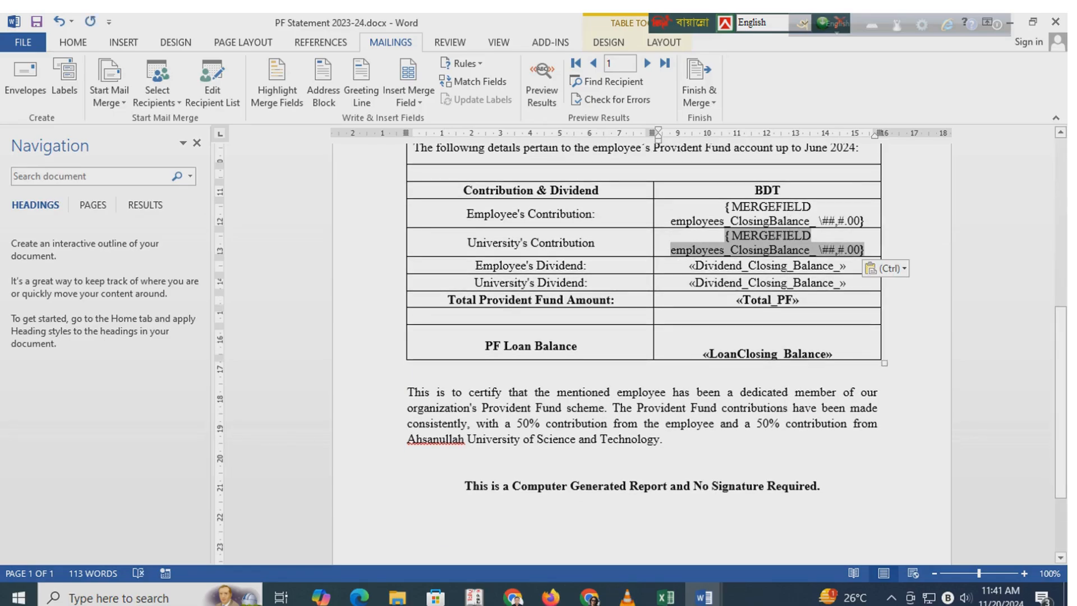
Step: Show the field codes of Employee's Dividend and University's Dividend and paste the \##,#.00 format switch into both
{"action": "left_click", "coordinate": [802, 266]}
{"action": "right_click", "coordinate": [803, 266]}
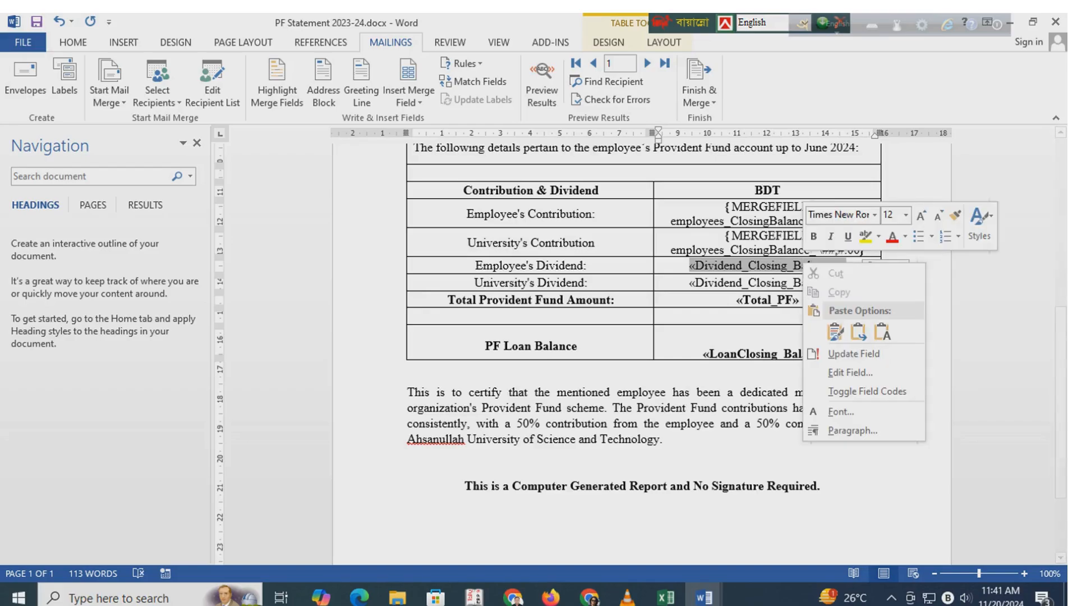
{"action": "left_click", "coordinate": [867, 390]}
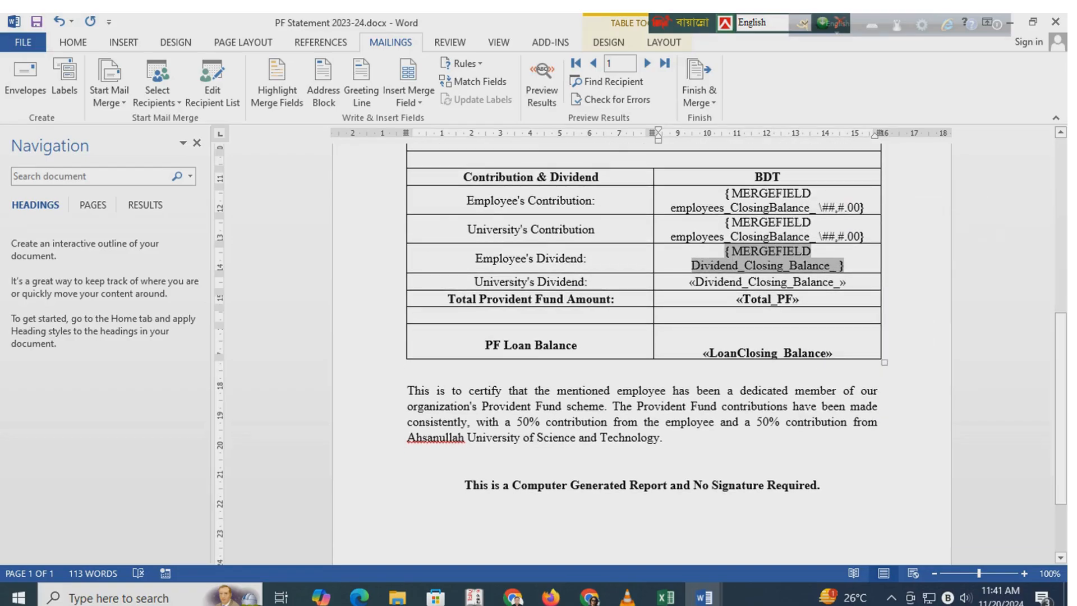
{"action": "key", "text": "ctrl+v"}
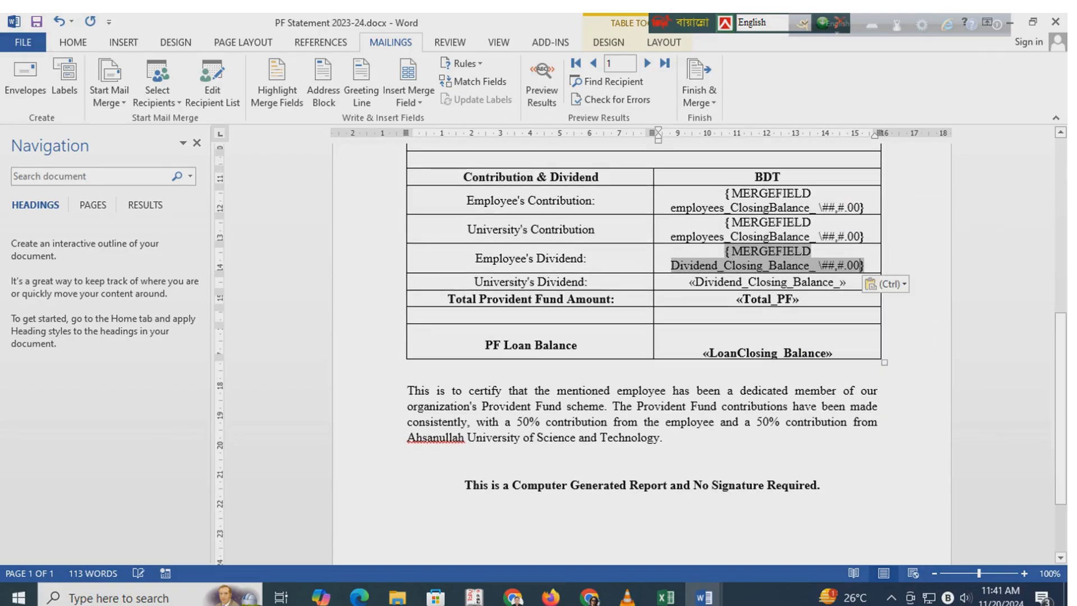
{"action": "left_click", "coordinate": [766, 282]}
{"action": "right_click", "coordinate": [766, 282]}
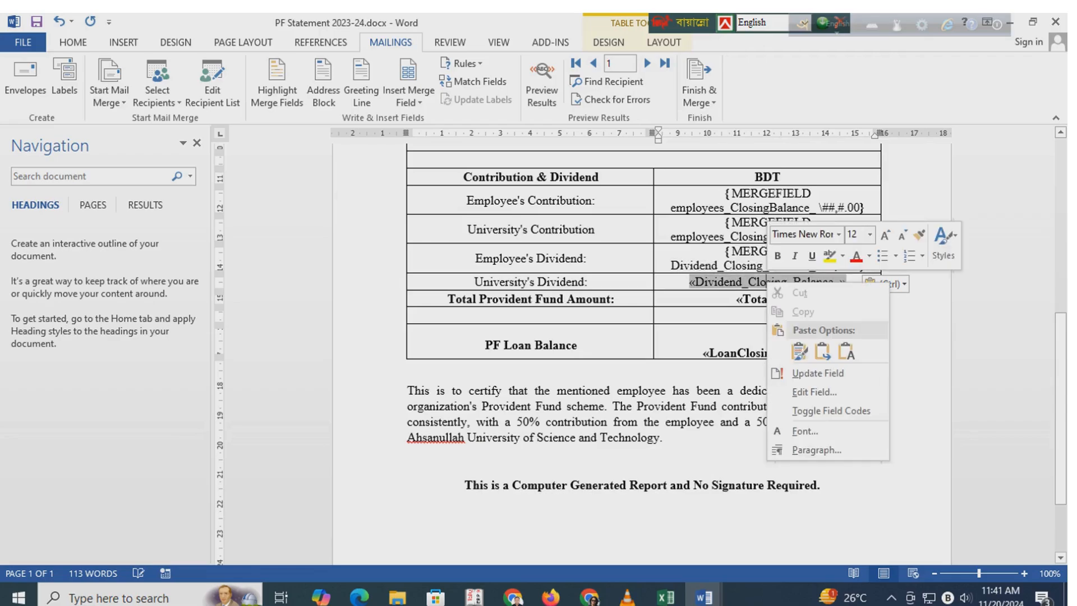
{"action": "left_click", "coordinate": [830, 411]}
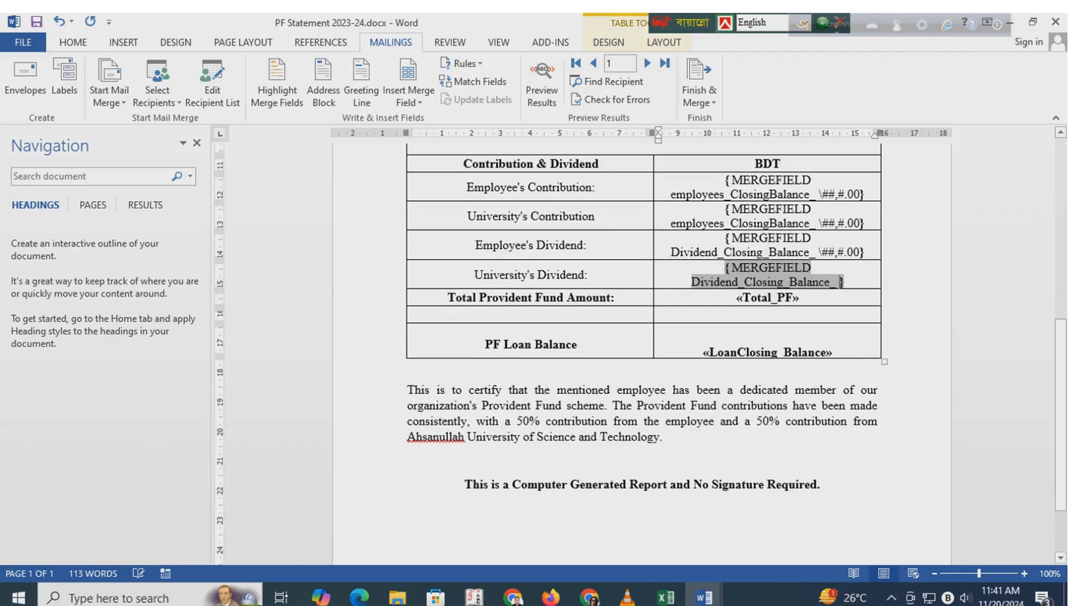
{"action": "key", "text": "ctrl+v"}
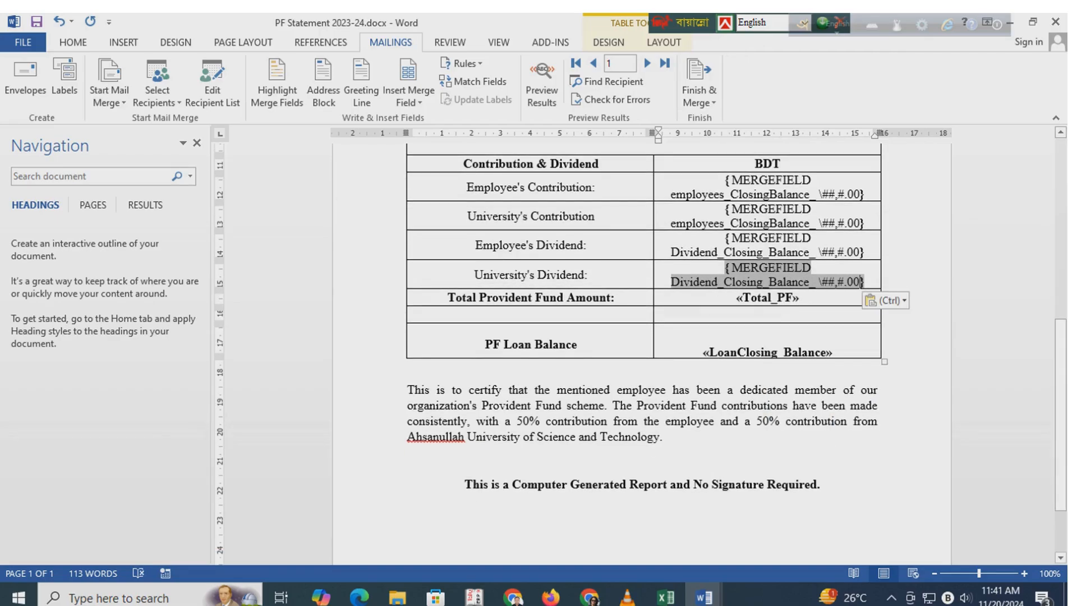
Step: Show the field codes of Total_PF and LoanClosing_Balance and paste the \##,#.00 format switch into both
{"action": "left_click", "coordinate": [768, 297]}
{"action": "right_click", "coordinate": [768, 298]}
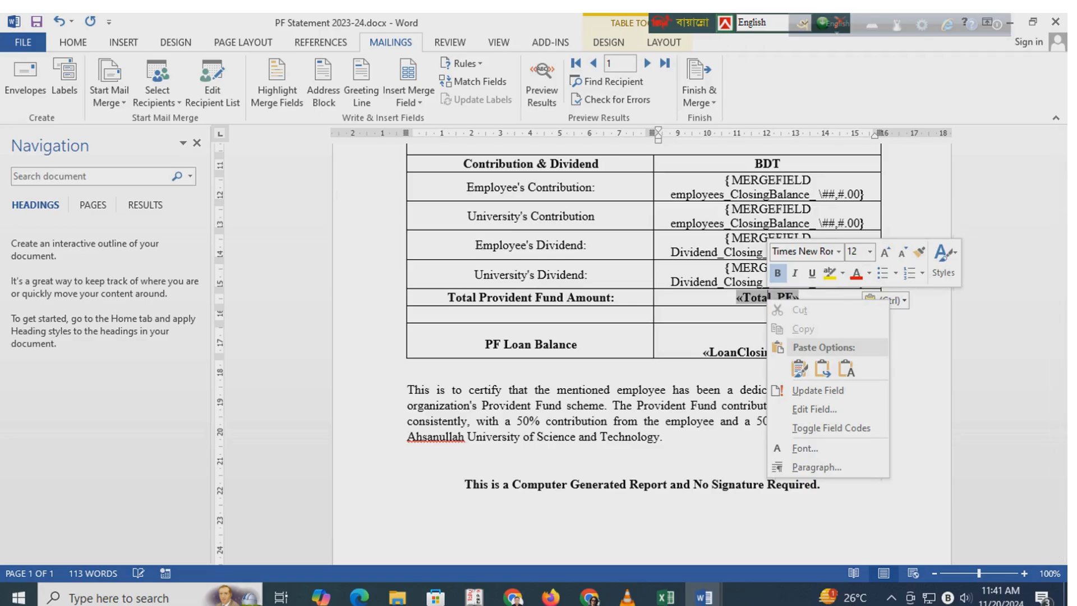
{"action": "key", "text": "Escape"}
{"action": "right_click", "coordinate": [766, 298]}
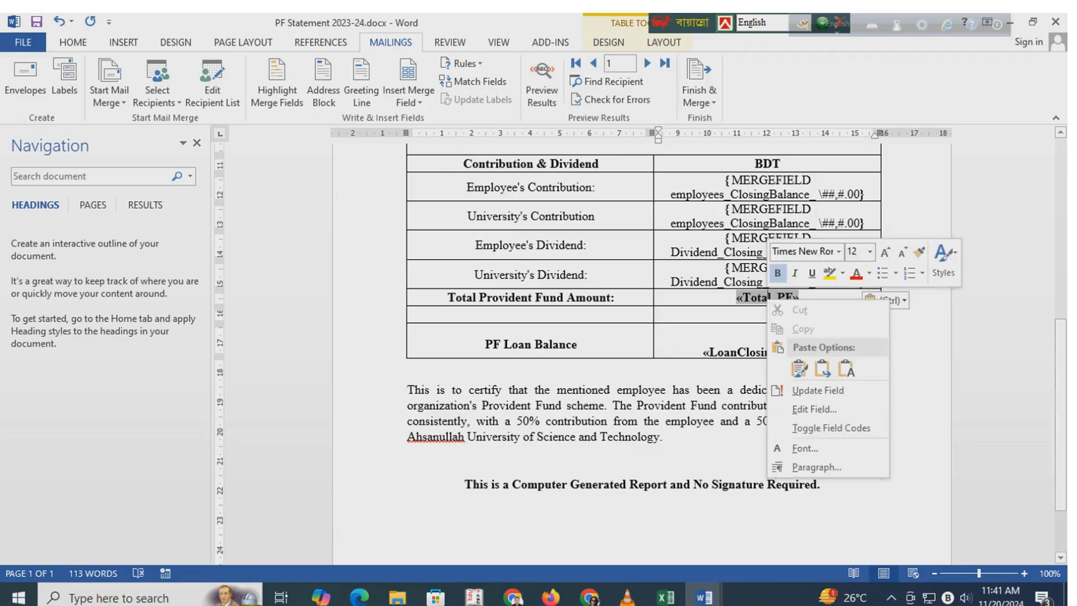
{"action": "left_click", "coordinate": [807, 426]}
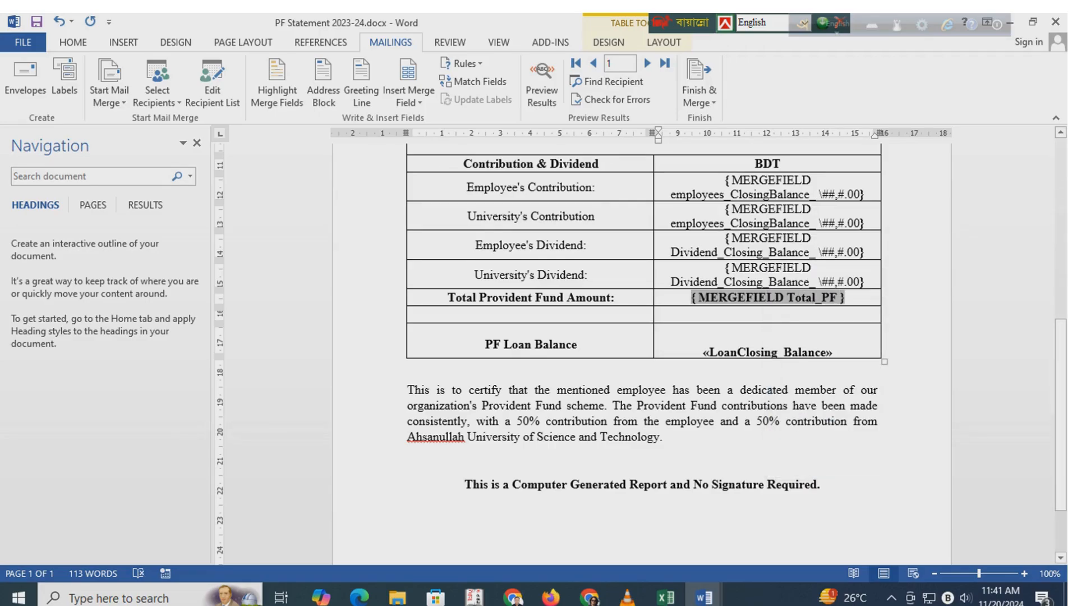
{"action": "key", "text": "ctrl+v"}
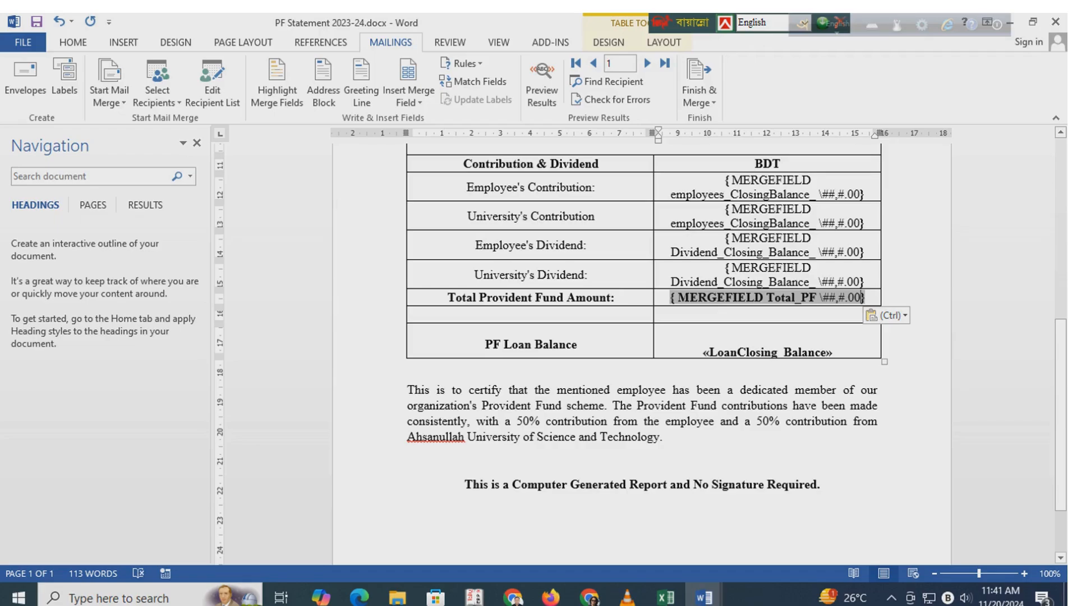
{"action": "right_click", "coordinate": [735, 352]}
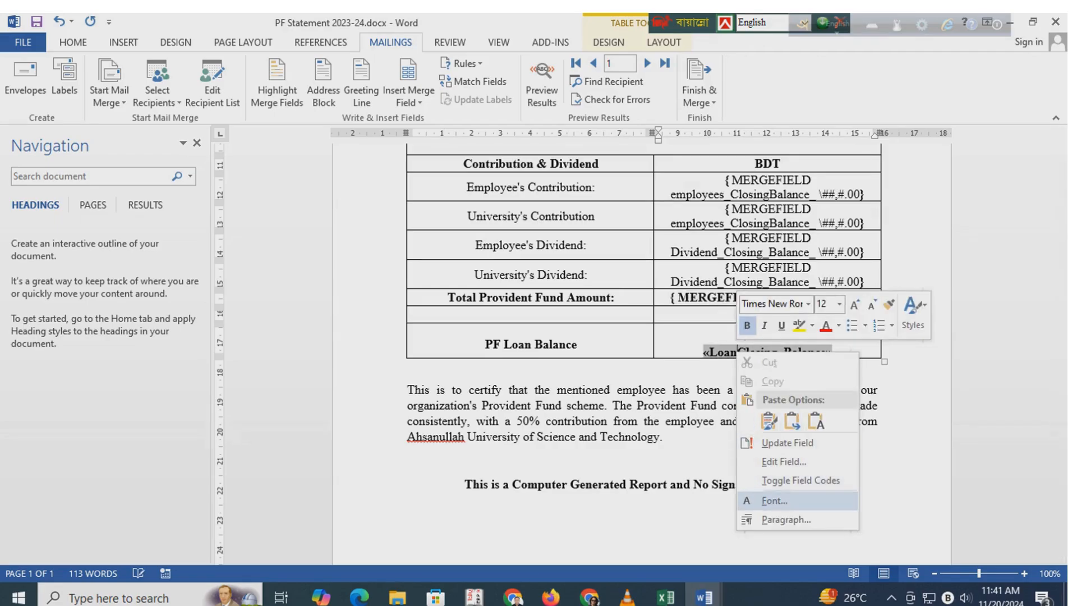
{"action": "left_click", "coordinate": [800, 480]}
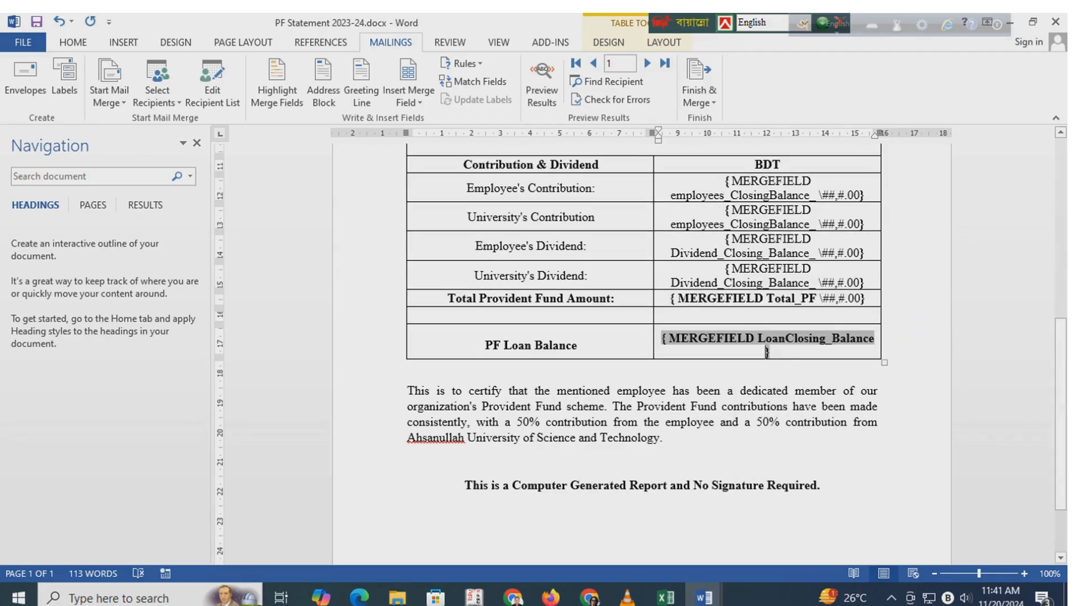
{"action": "key", "text": "ctrl+v"}
Step: Preview the merged results and check the formatted amounts and the rest of the statement for the first record
{"action": "scroll", "coordinate": [642, 347], "scroll_direction": "up", "scroll_amount": 5}
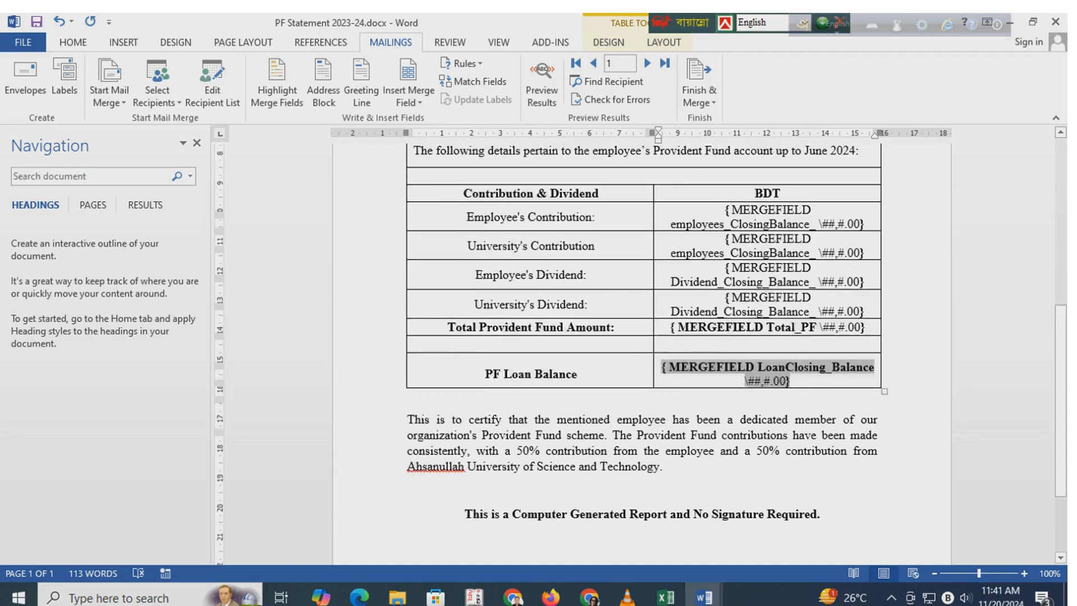
{"action": "left_click", "coordinate": [541, 84]}
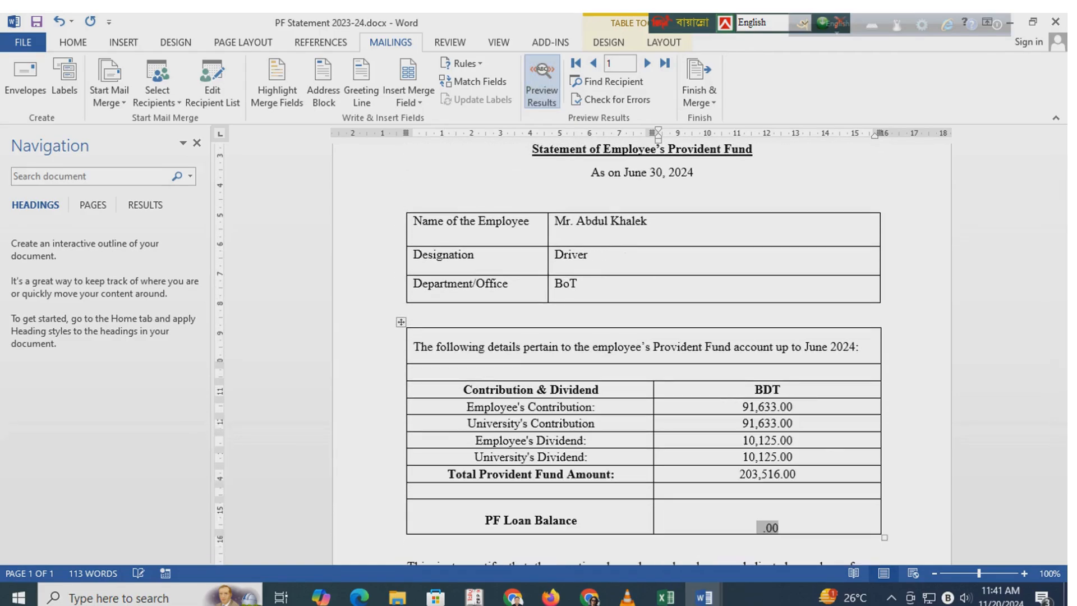
{"action": "scroll", "coordinate": [642, 348], "scroll_direction": "down", "scroll_amount": 3}
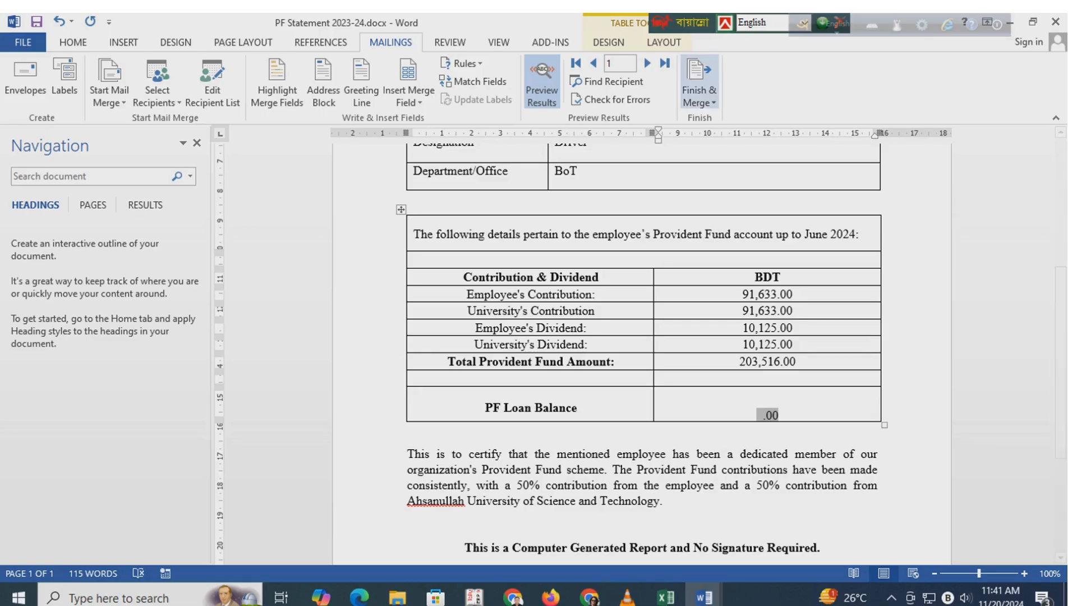
{"action": "scroll", "coordinate": [642, 347], "scroll_direction": "down", "scroll_amount": 5}
{"action": "scroll", "coordinate": [642, 348], "scroll_direction": "up", "scroll_amount": 12}
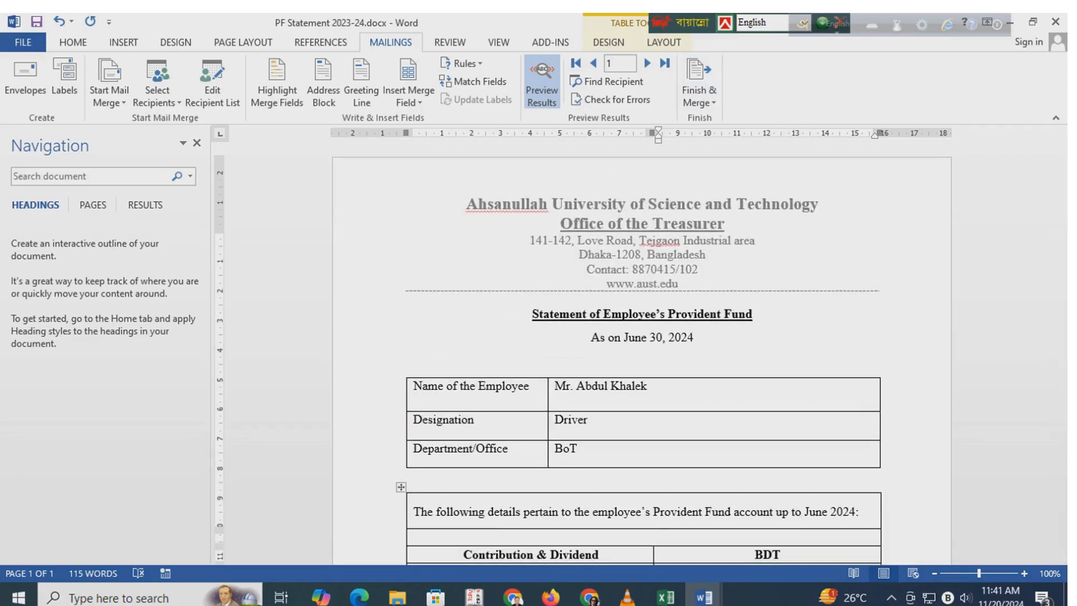
Step: Finish the mail merge by merging all records into a new document of individual letters
{"action": "left_click", "coordinate": [698, 95]}
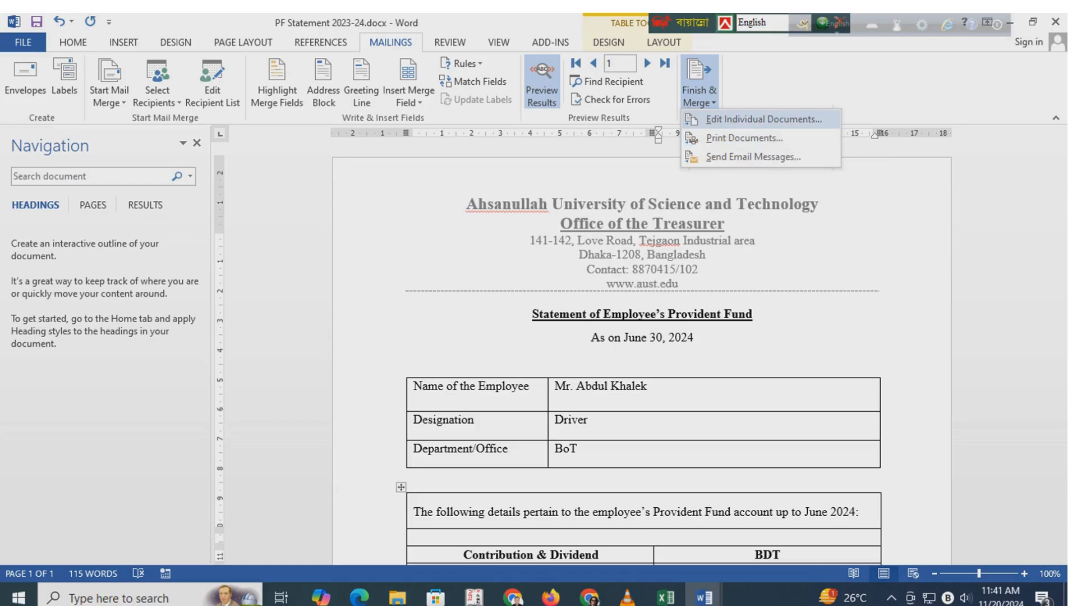
{"action": "left_click", "coordinate": [763, 119]}
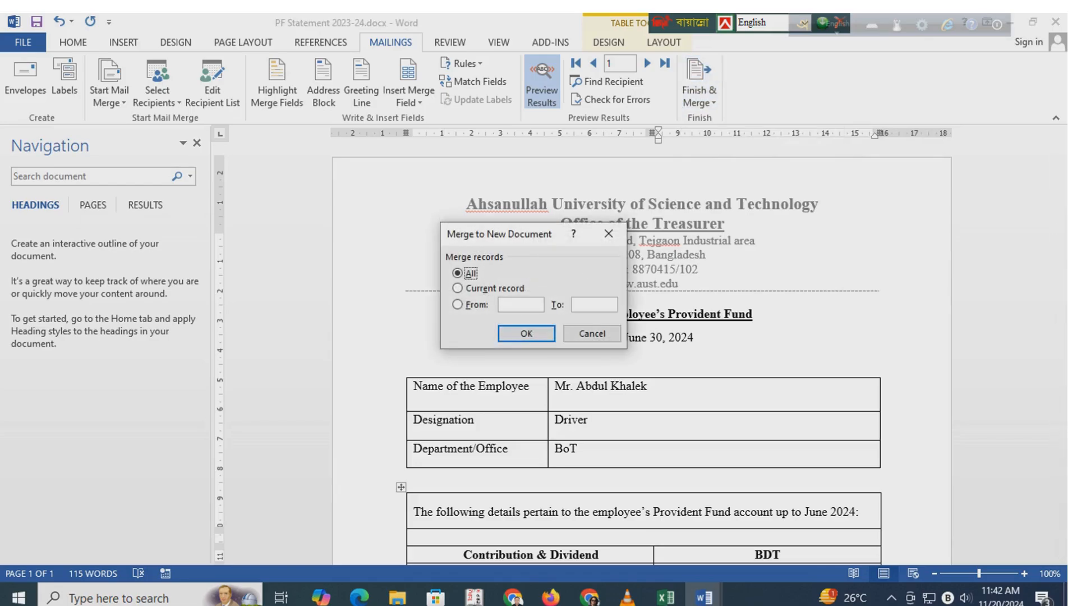
{"action": "key", "text": "Return"}
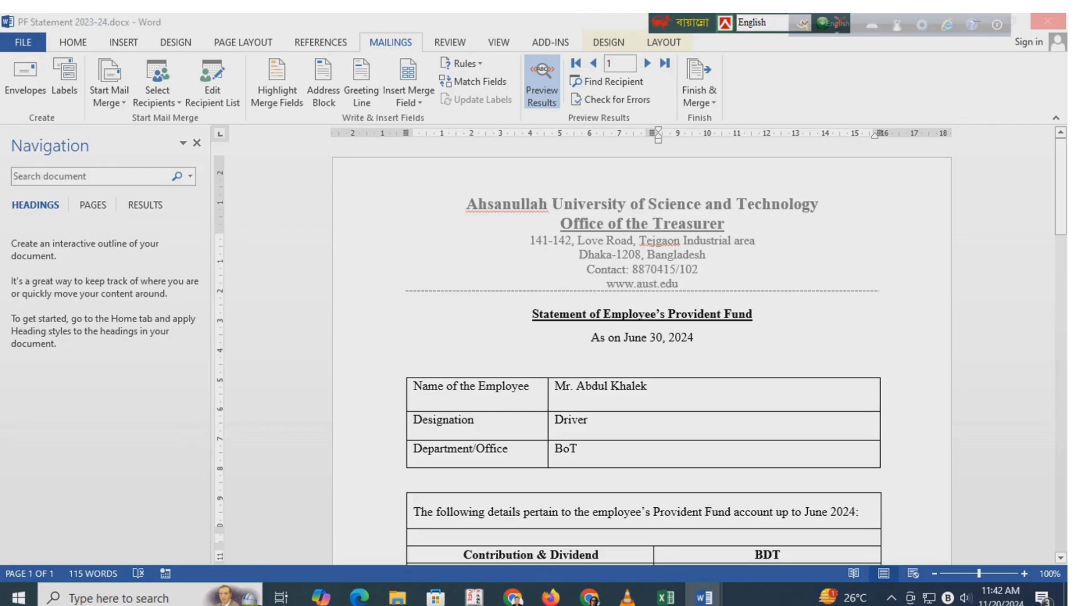
{"action": "left_click", "coordinate": [1046, 21]}
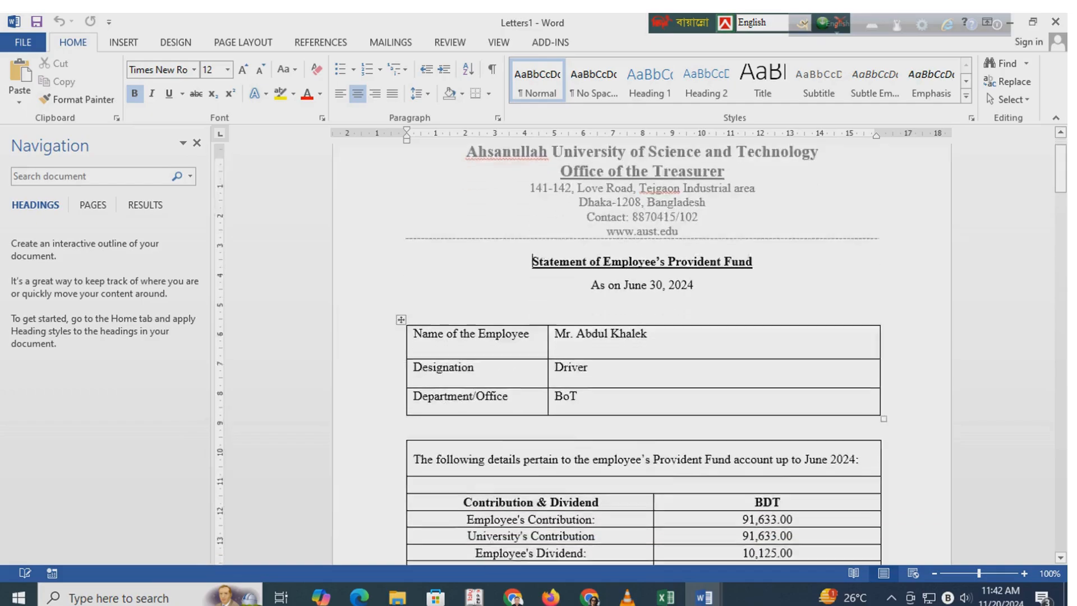
Step: Look through the merged letters to check each employee's details, contribution and dividend amounts, and loan balance
{"action": "scroll", "coordinate": [642, 348], "scroll_direction": "down", "scroll_amount": 15}
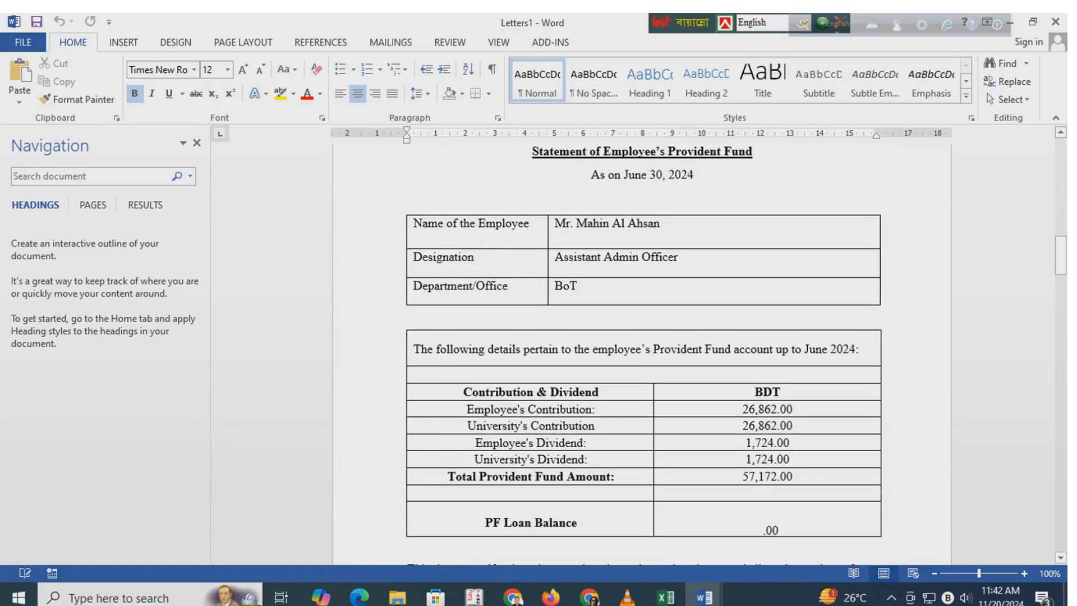
{"action": "scroll", "coordinate": [642, 353], "scroll_direction": "down", "scroll_amount": 8}
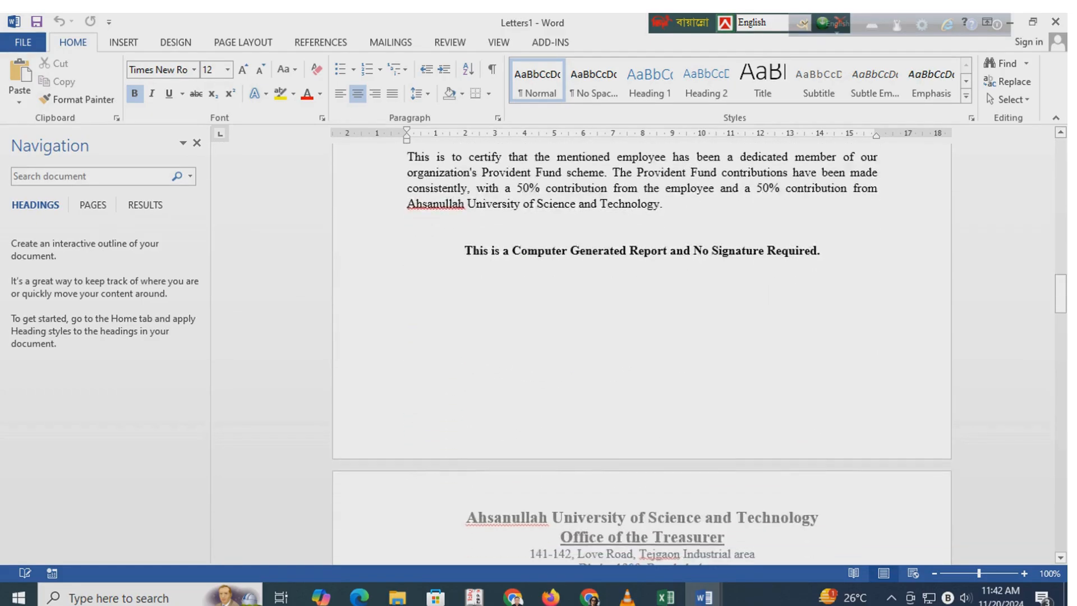
{"action": "scroll", "coordinate": [642, 353], "scroll_direction": "down", "scroll_amount": 8}
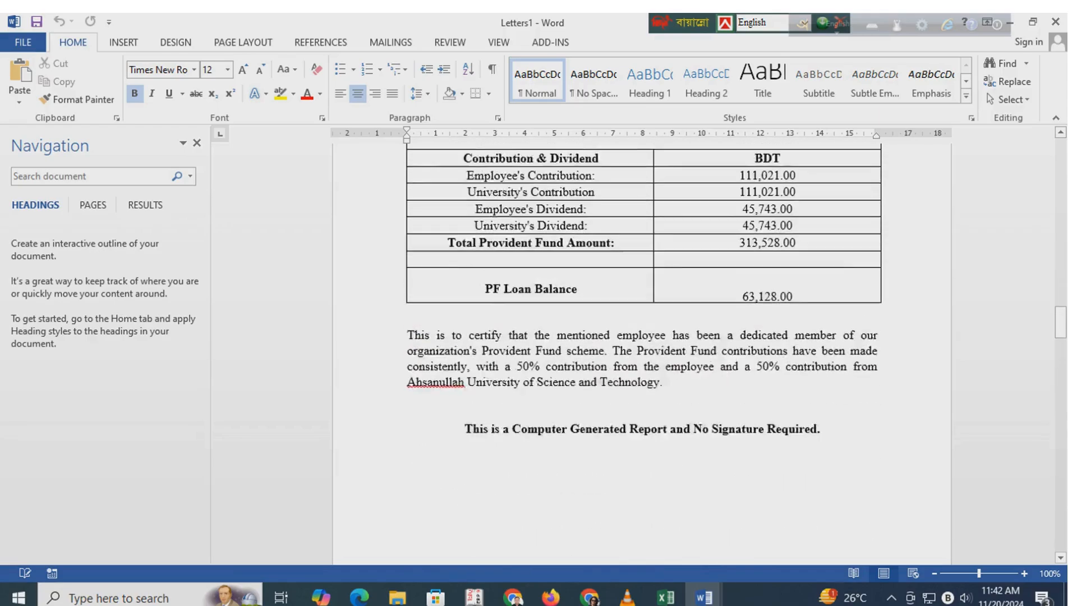
{"action": "scroll", "coordinate": [642, 353], "scroll_direction": "up", "scroll_amount": 1}
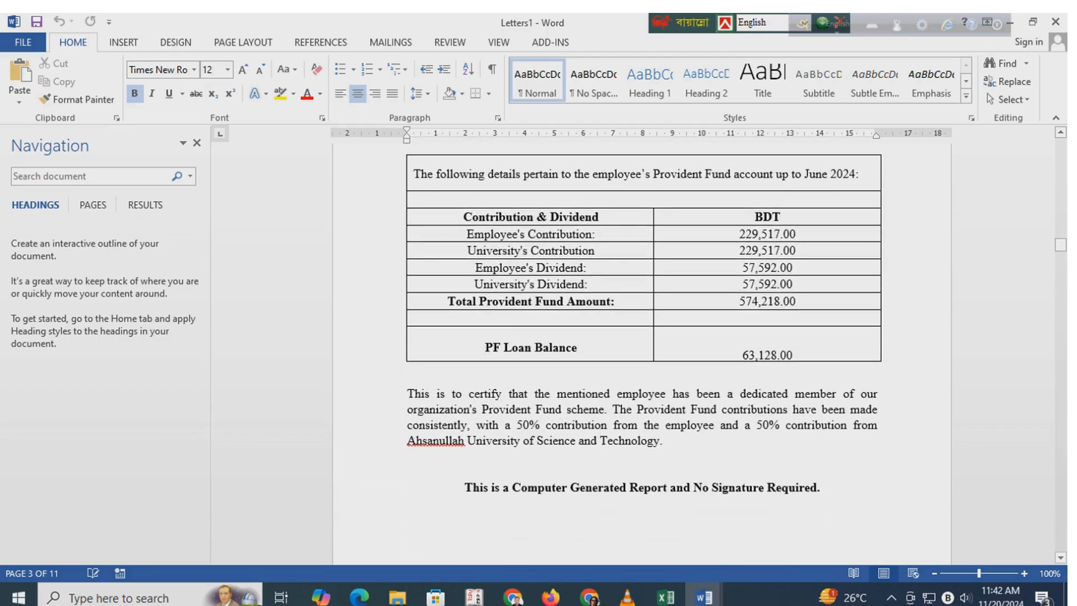
{"action": "scroll", "coordinate": [642, 353], "scroll_direction": "down", "scroll_amount": 18}
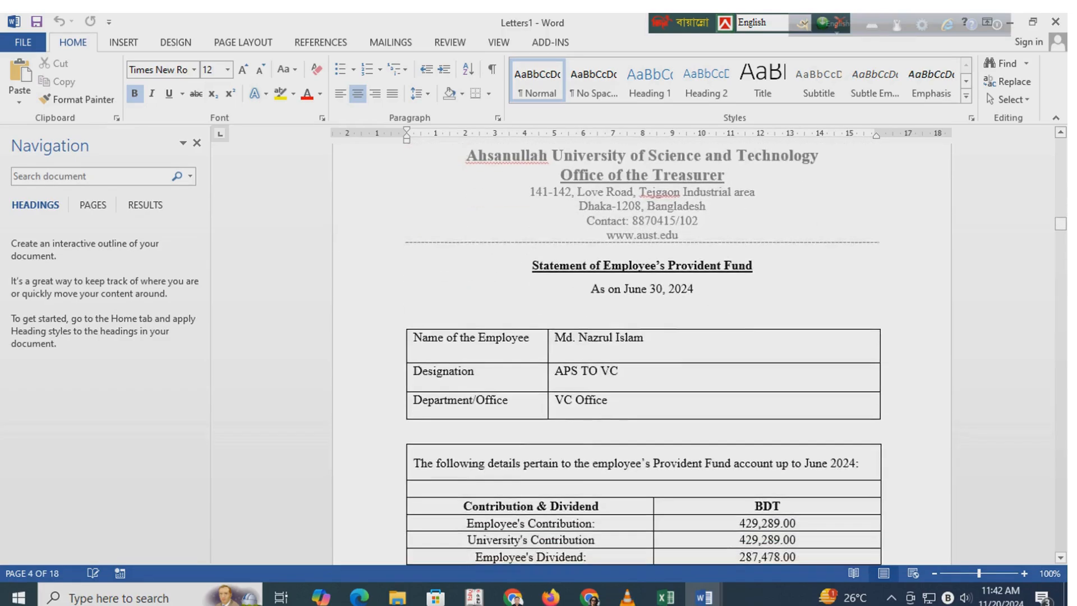
{"action": "scroll", "coordinate": [642, 353], "scroll_direction": "down", "scroll_amount": 18}
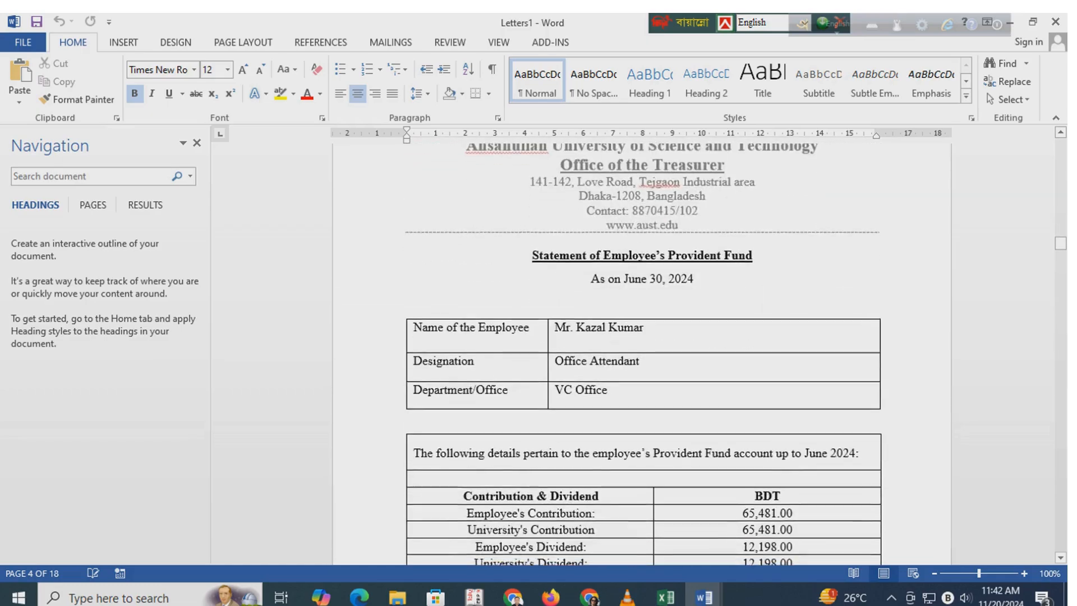
{"action": "scroll", "coordinate": [642, 353], "scroll_direction": "down", "scroll_amount": 15}
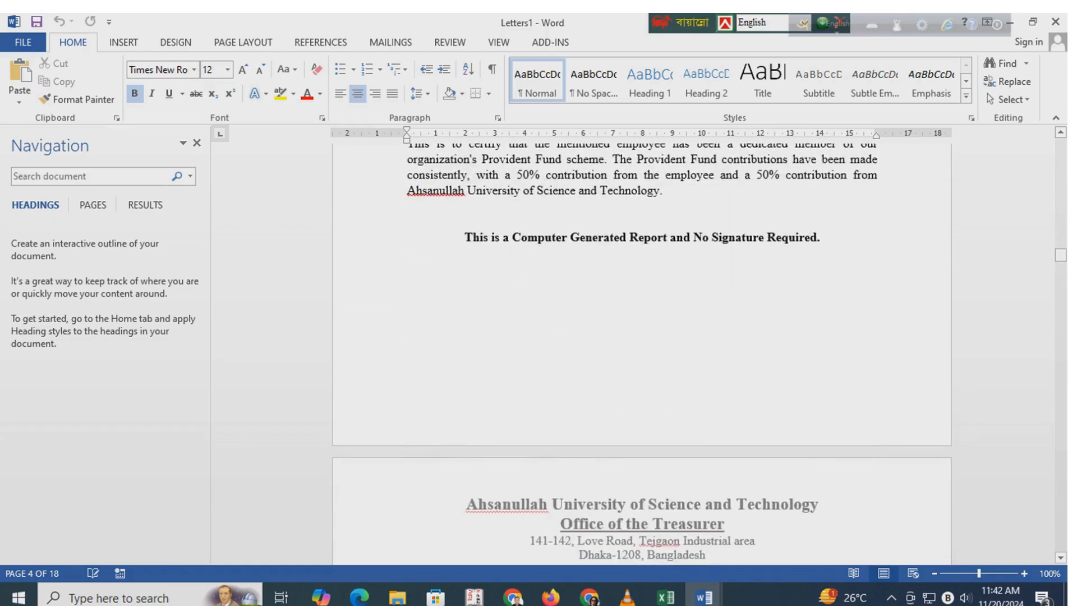
{"action": "scroll", "coordinate": [642, 354], "scroll_direction": "down", "scroll_amount": 15}
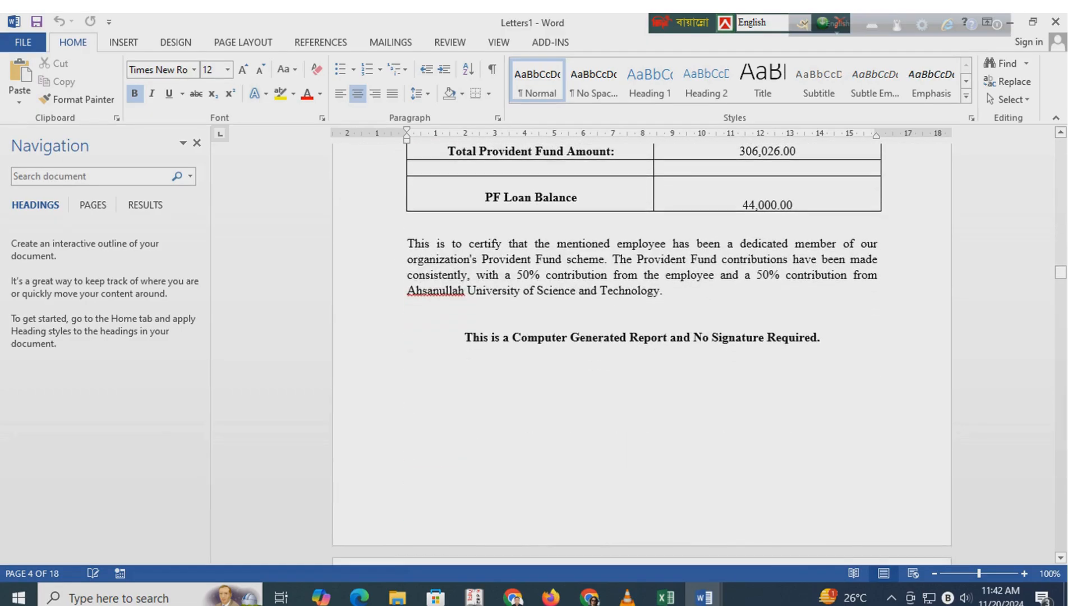
{"action": "scroll", "coordinate": [642, 353], "scroll_direction": "down", "scroll_amount": 5}
{"action": "scroll", "coordinate": [642, 353], "scroll_direction": "down", "scroll_amount": 15}
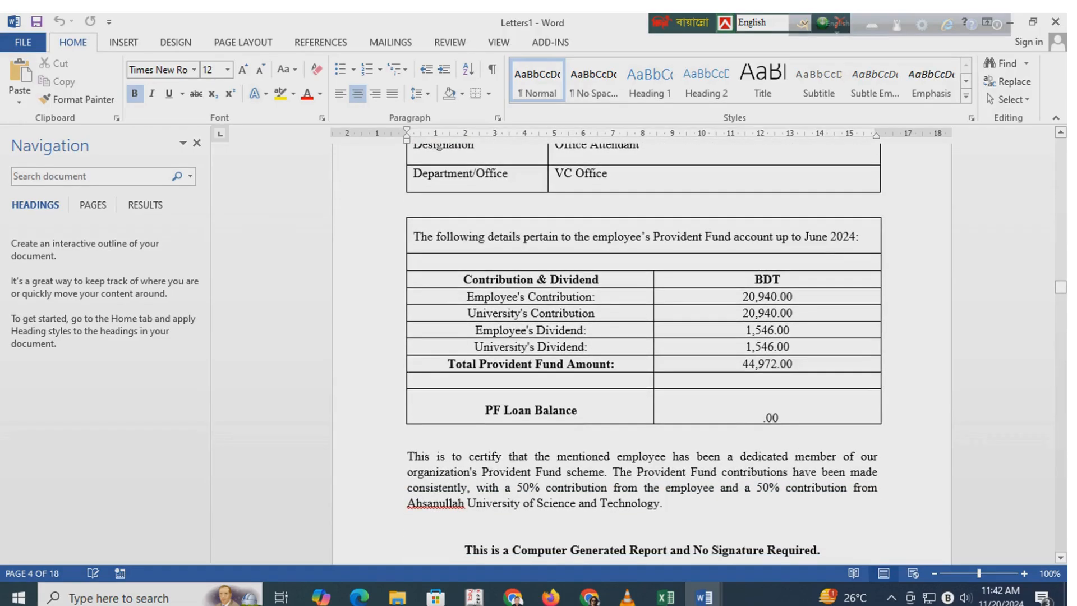
{"action": "scroll", "coordinate": [642, 354], "scroll_direction": "down", "scroll_amount": 19}
{"action": "scroll", "coordinate": [642, 354], "scroll_direction": "down", "scroll_amount": 5}
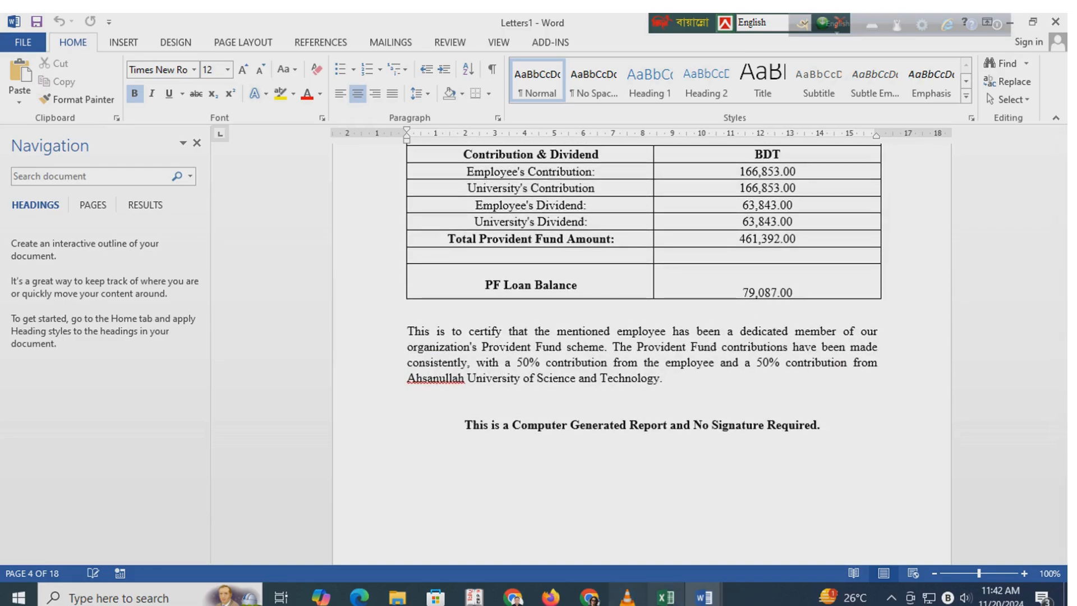
Step: Try to open AUST PF 2023-24 Statement.xls from the 2023-24 folder
{"action": "mouse_move", "coordinate": [666, 596]}
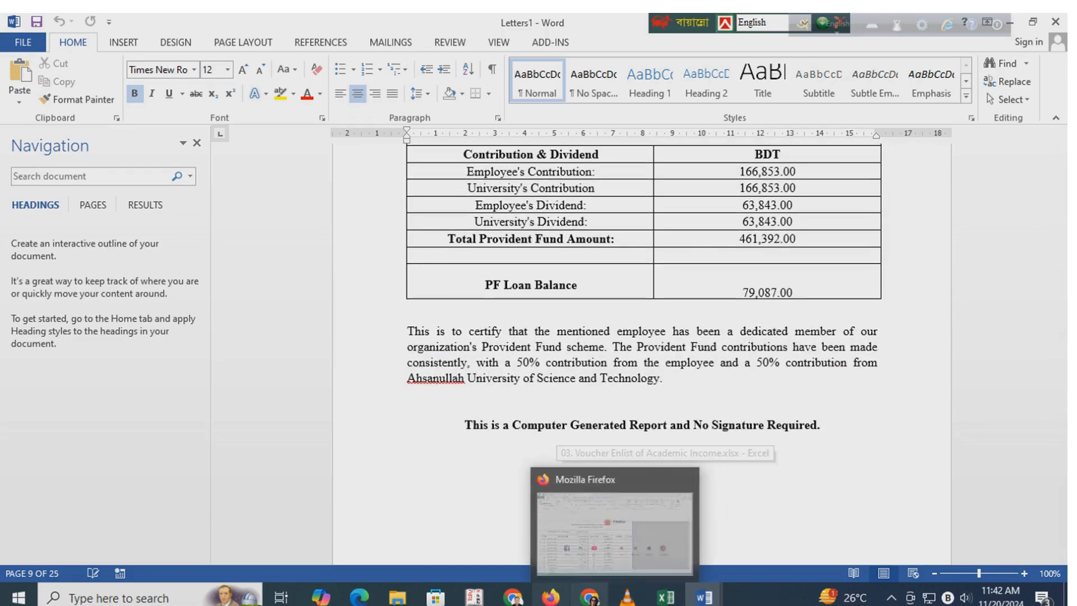
{"action": "left_click", "coordinate": [665, 597]}
{"action": "right_click", "coordinate": [665, 596]}
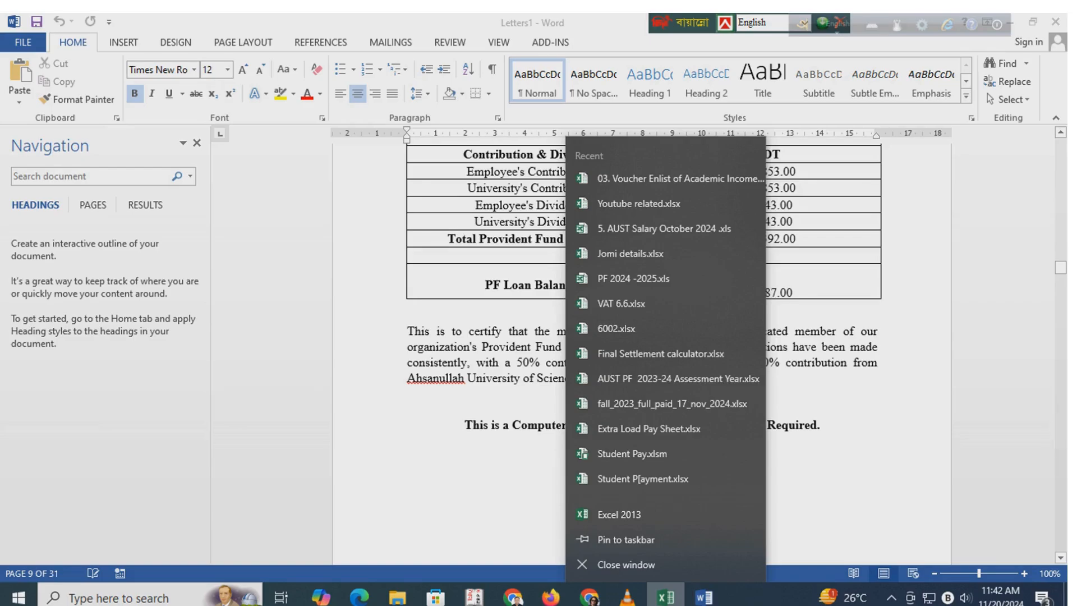
{"action": "left_click", "coordinate": [397, 597]}
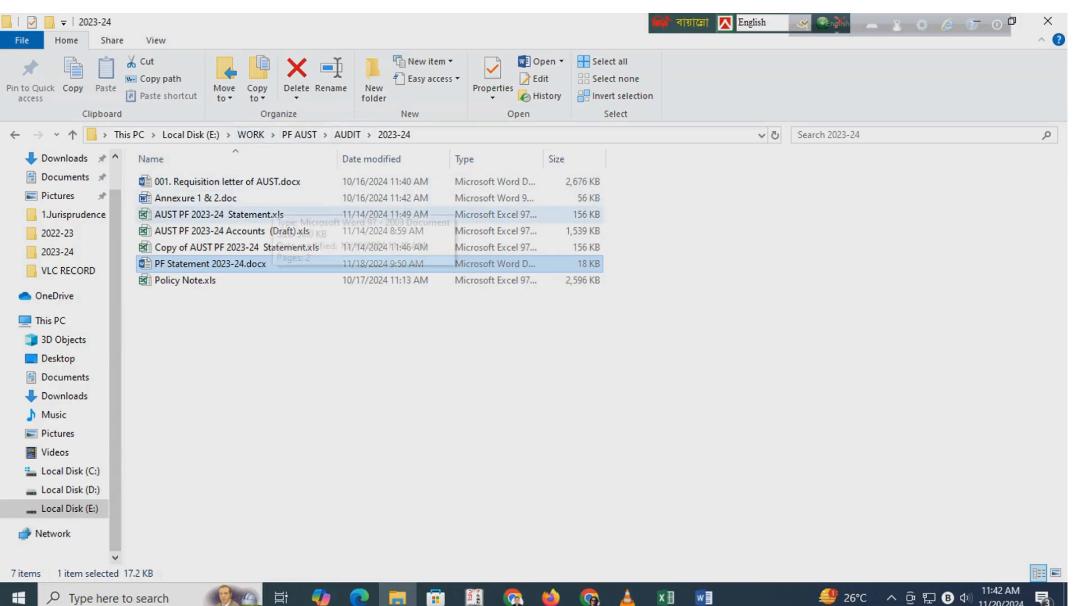
{"action": "left_click", "coordinate": [252, 215]}
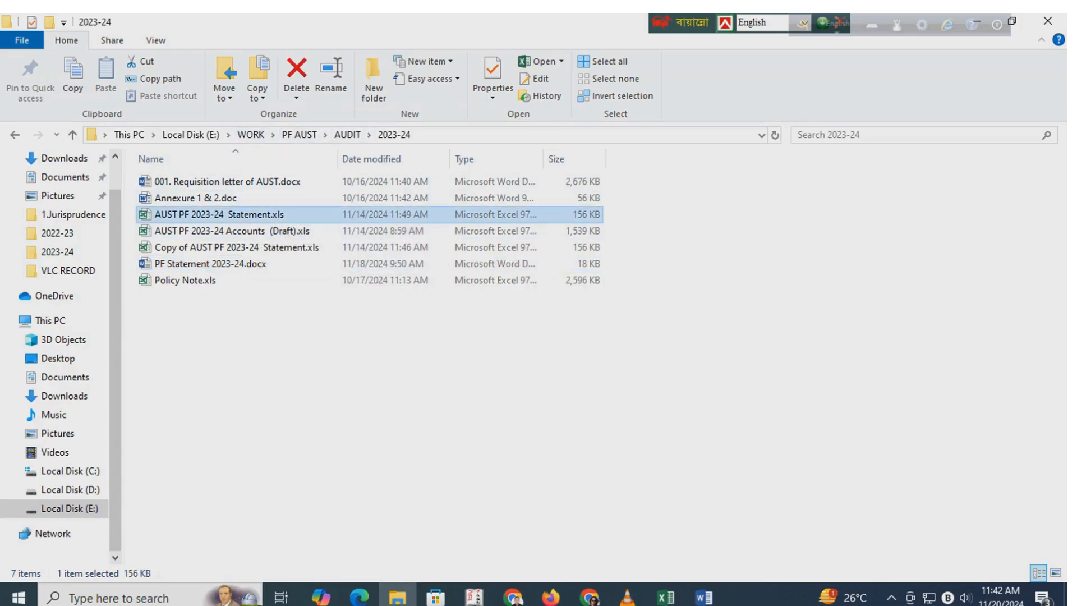
{"action": "key", "text": "Return"}
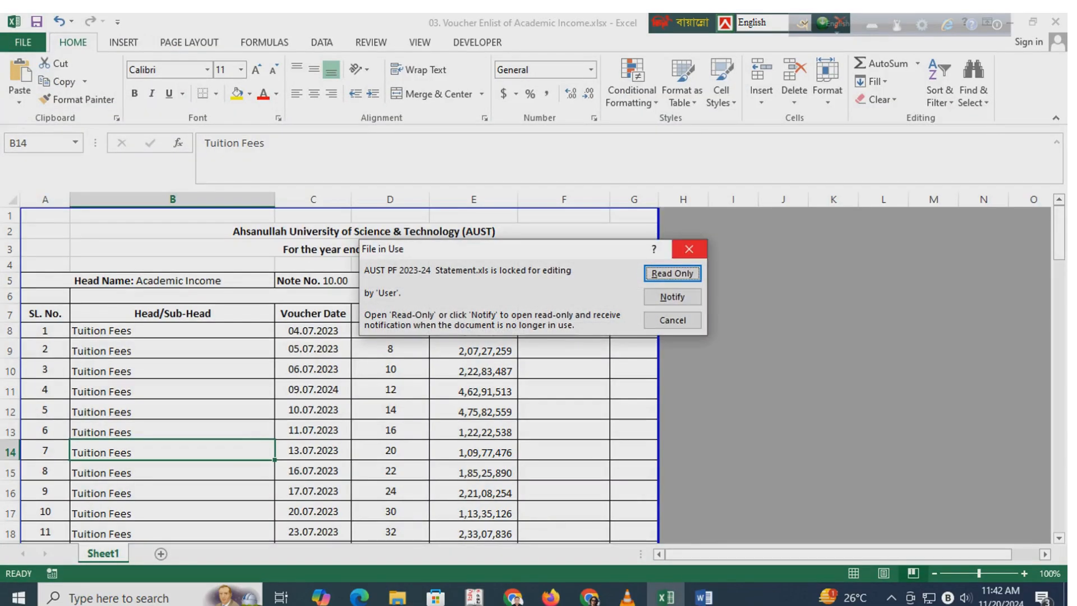
{"action": "left_click", "coordinate": [688, 249]}
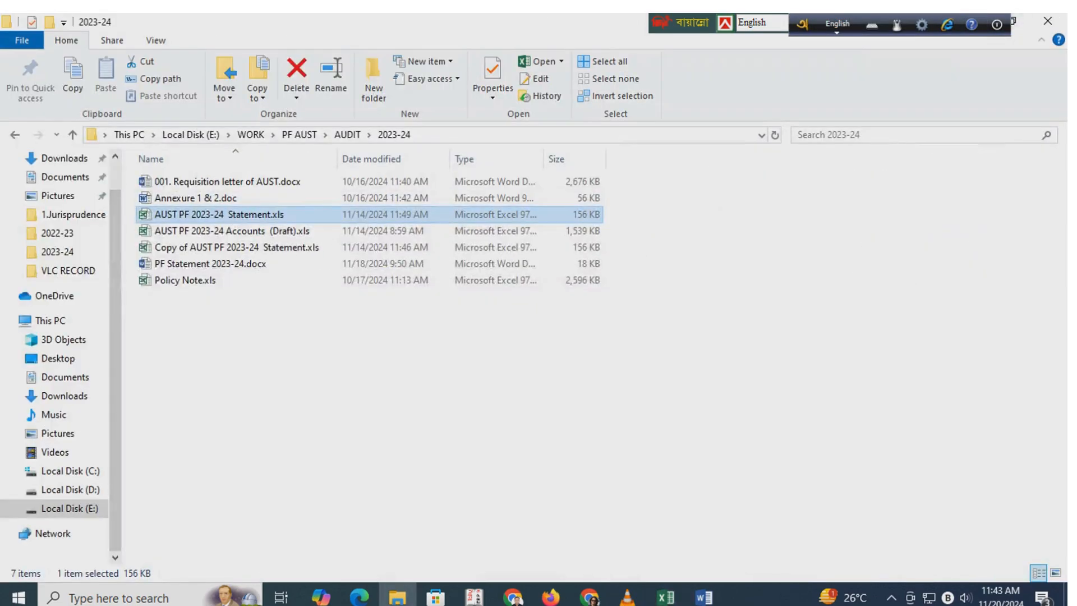
{"action": "double_click", "coordinate": [220, 215]}
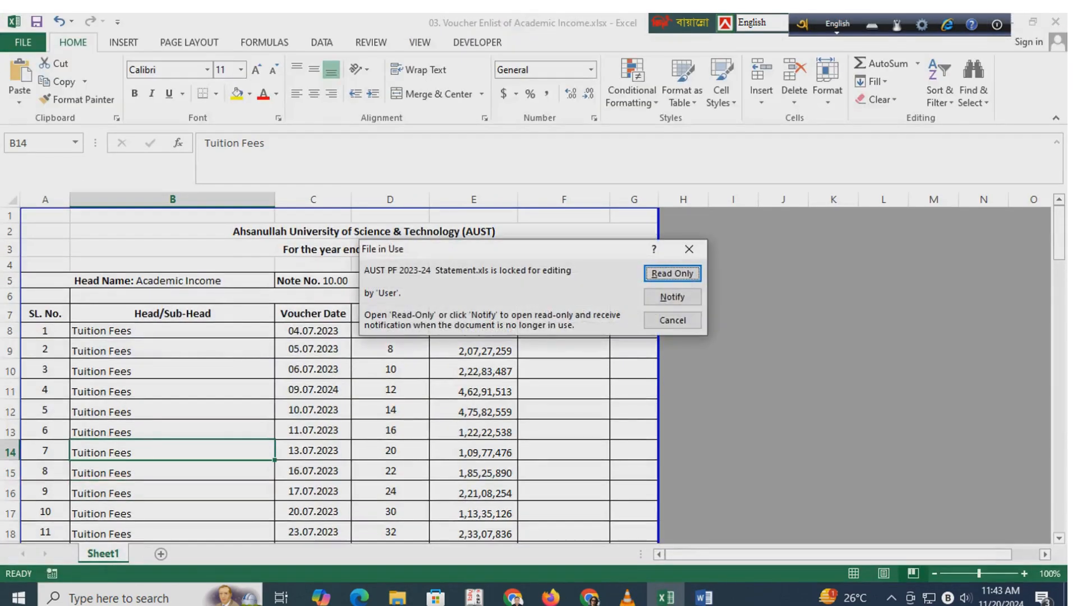
{"action": "left_click", "coordinate": [673, 321]}
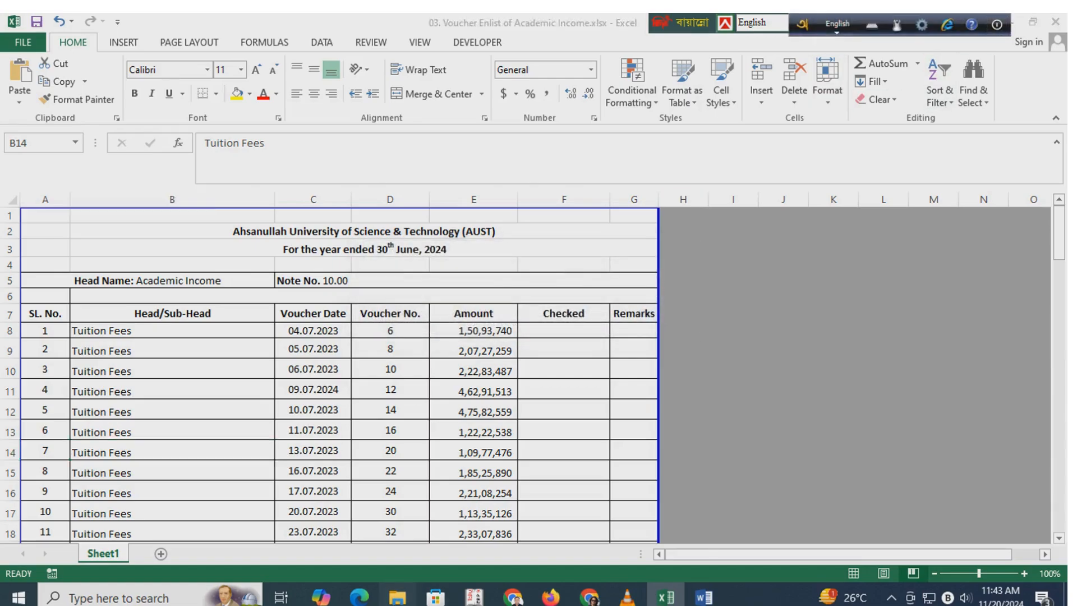
Step: Open Copy of AUST PF 2023-24 Statement.xls from the 2023-24 folder
{"action": "left_click", "coordinate": [397, 597]}
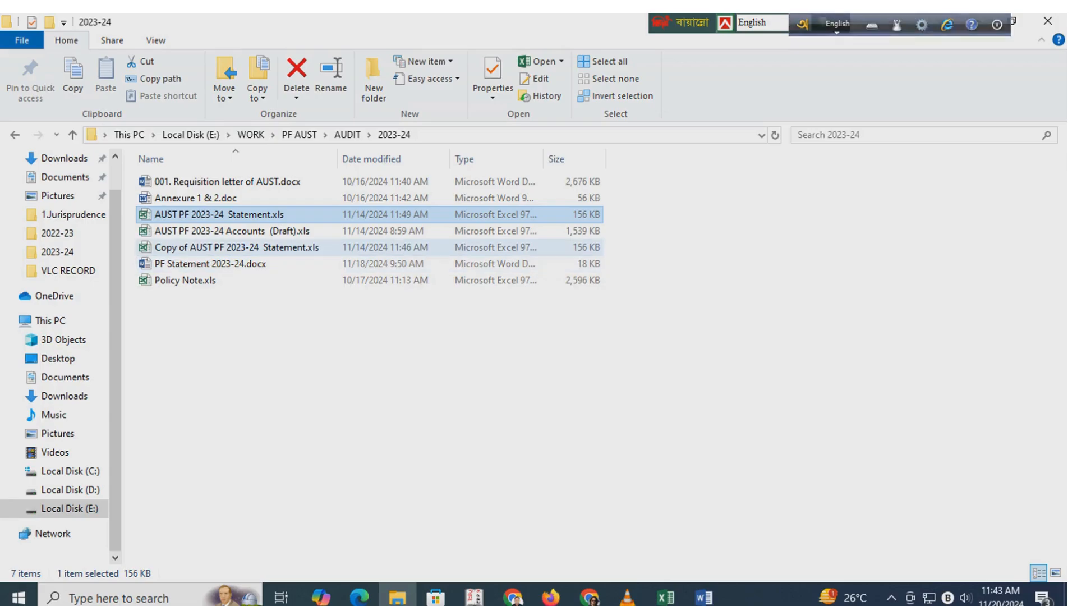
{"action": "left_click", "coordinate": [237, 247]}
{"action": "key", "text": "Return"}
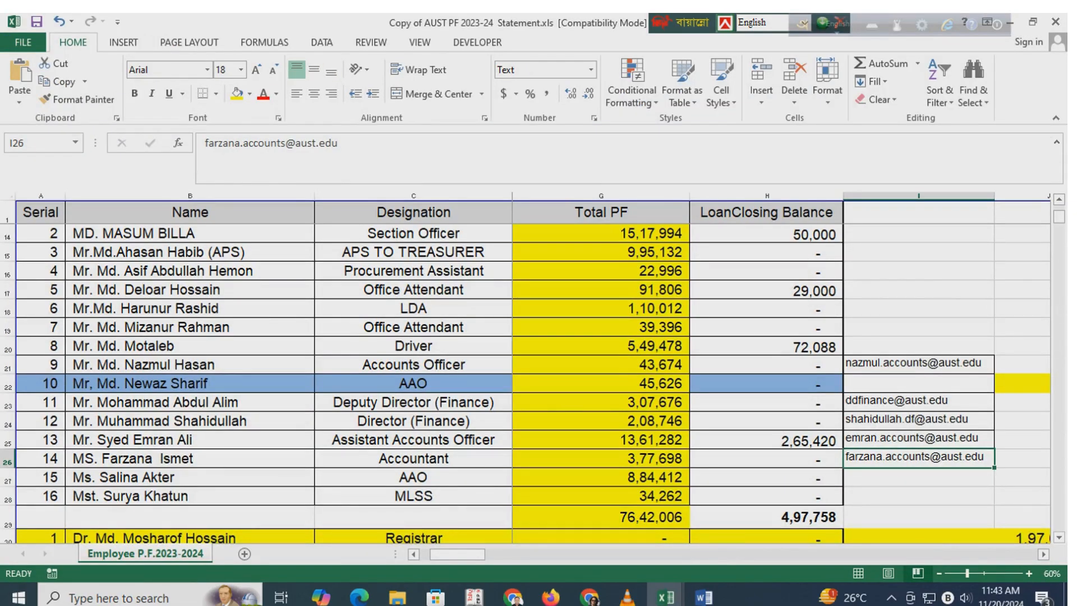
Step: Examine the source sheet's column headings for name, designation, office/department, employees' closing balance and dividend closing balance
{"action": "scroll", "coordinate": [532, 370], "scroll_direction": "up", "scroll_amount": 4}
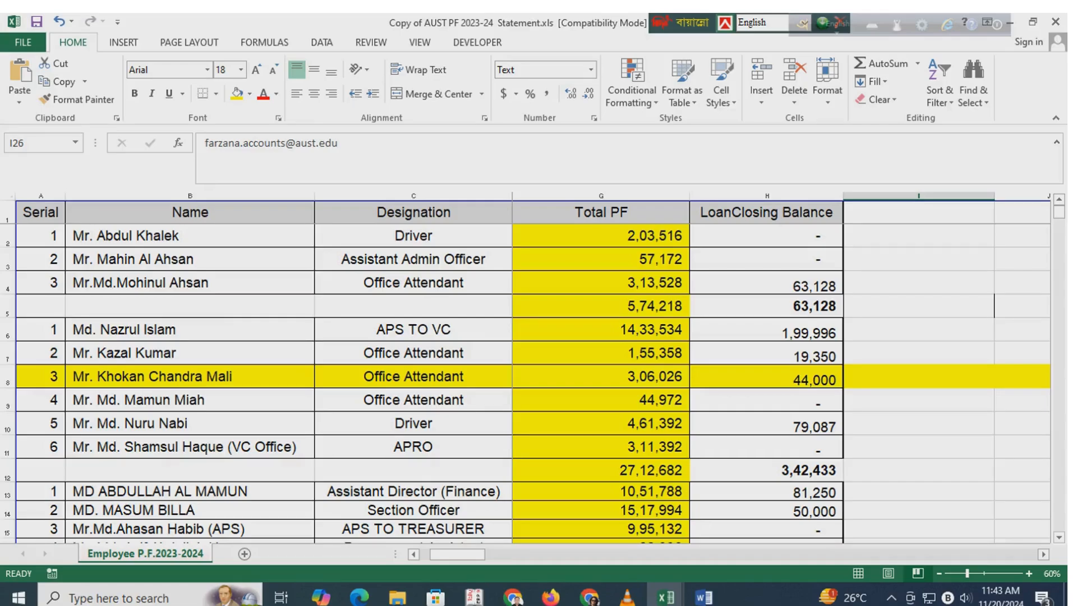
{"action": "left_click", "coordinate": [189, 212]}
{"action": "left_click", "coordinate": [413, 213]}
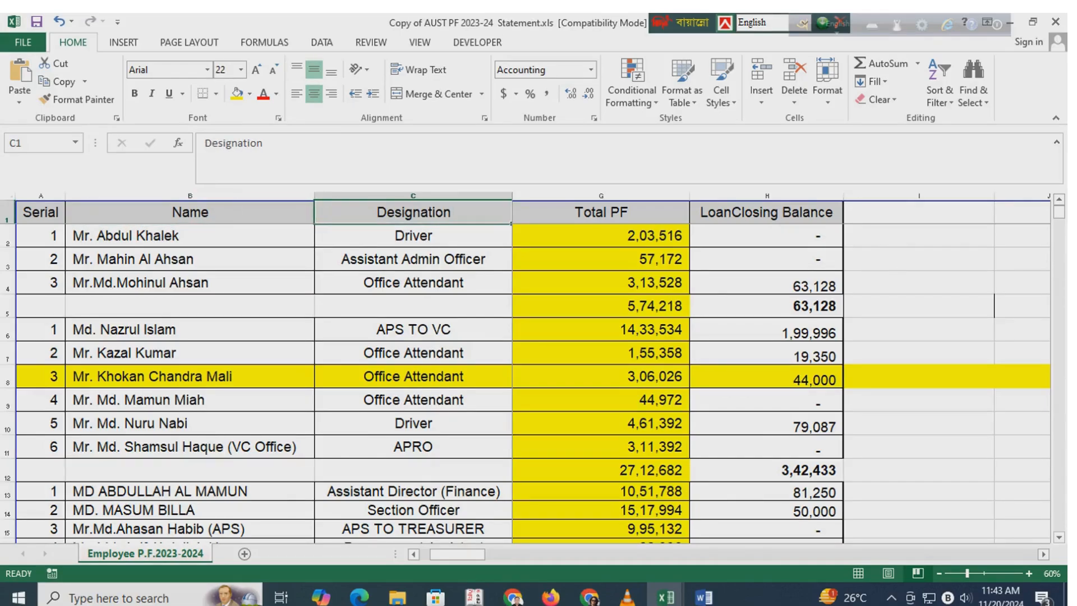
{"action": "left_click_drag", "start_coordinate": [457, 554], "coordinate": [446, 554]}
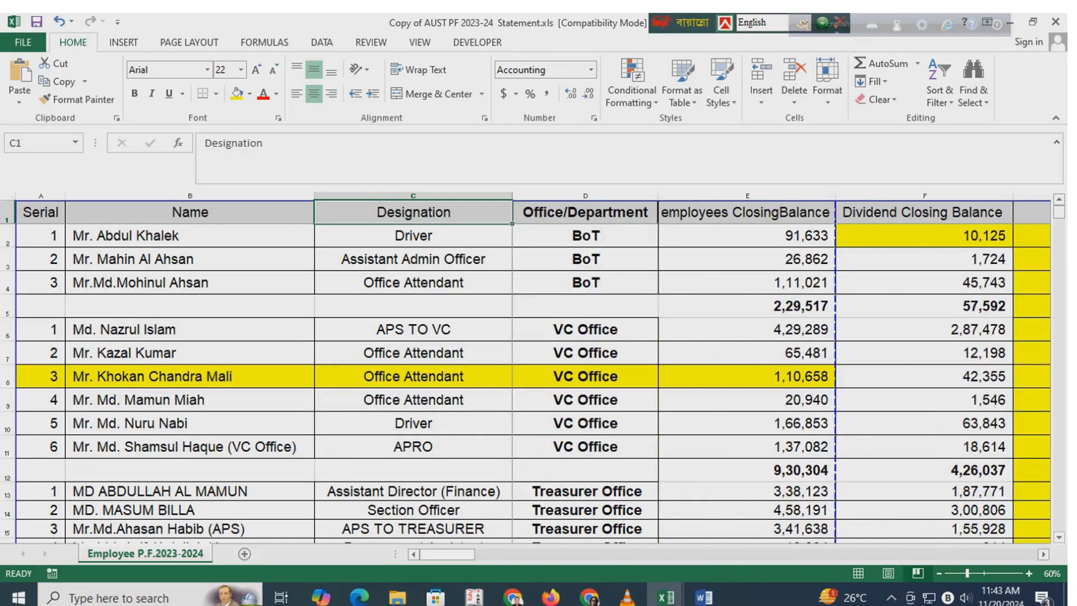
{"action": "left_click", "coordinate": [585, 213]}
{"action": "left_click", "coordinate": [747, 213]}
{"action": "left_click", "coordinate": [924, 212]}
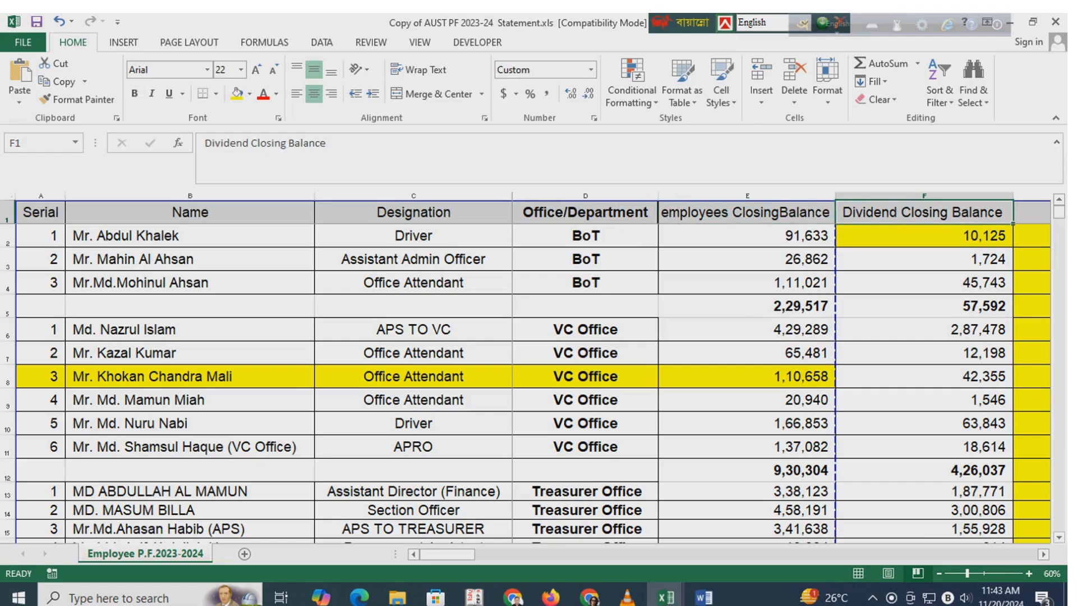
{"action": "mouse_move", "coordinate": [446, 554]}
{"action": "left_mouse_down"}
{"action": "mouse_move", "coordinate": [458, 554]}
{"action": "mouse_move", "coordinate": [447, 554]}
{"action": "left_mouse_up"}
Step: Return to the merged Letters1 document and start saving it under the file name Statement of Employe-2324 final.docx
{"action": "left_click", "coordinate": [704, 597]}
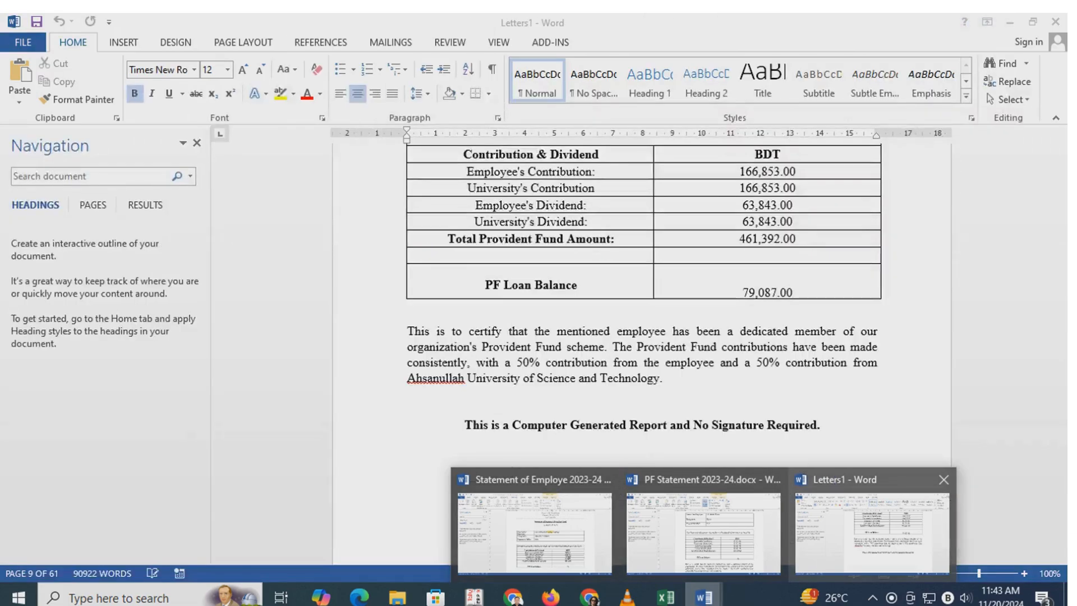
{"action": "left_click", "coordinate": [872, 533]}
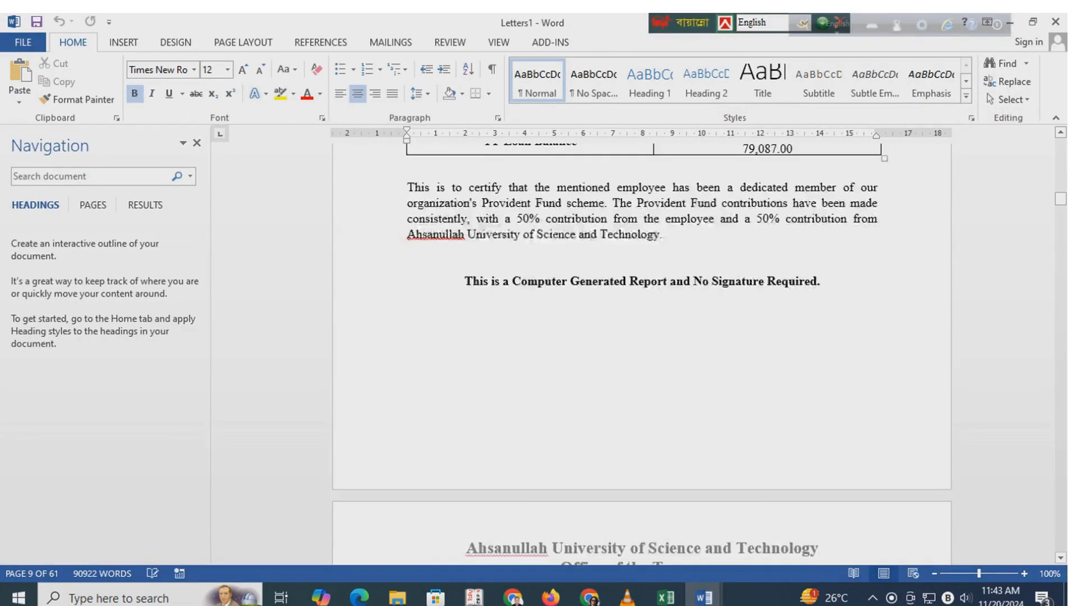
{"action": "scroll", "coordinate": [641, 353], "scroll_direction": "down", "scroll_amount": 3}
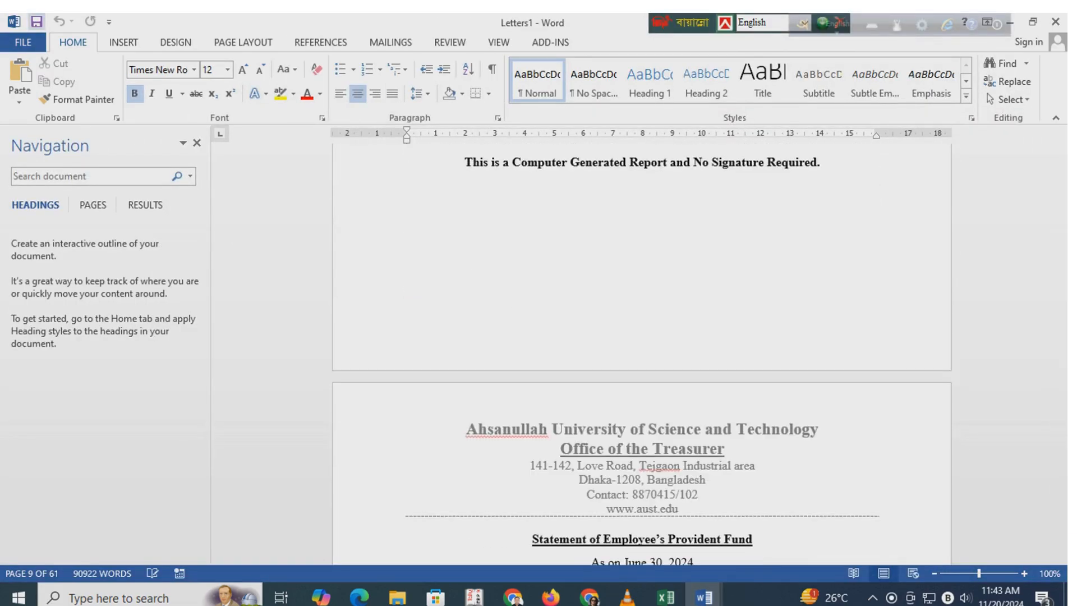
{"action": "key", "text": "F12"}
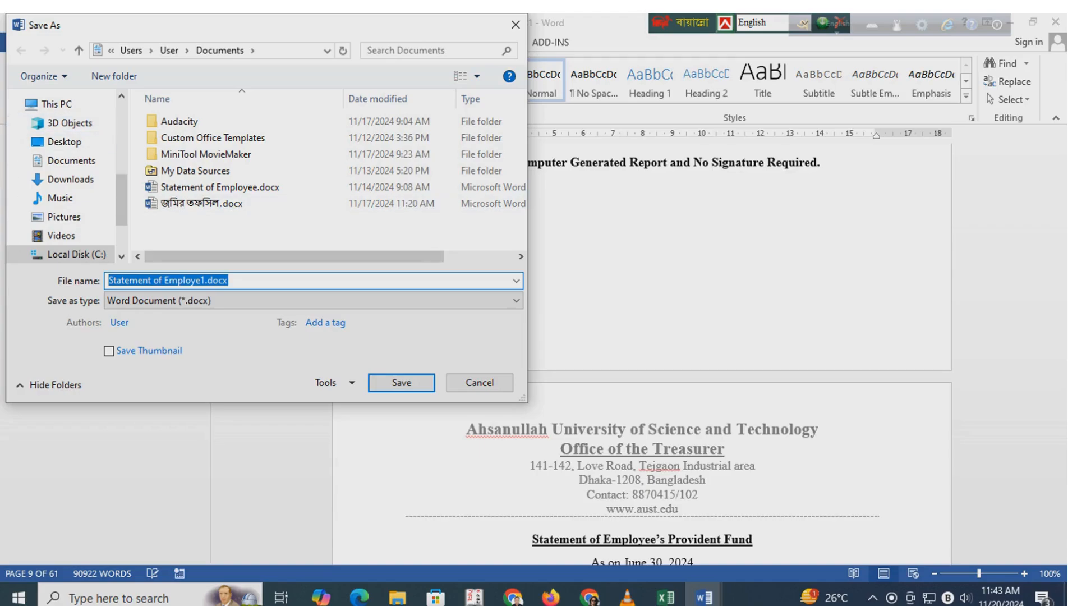
{"action": "left_click", "coordinate": [201, 280]}
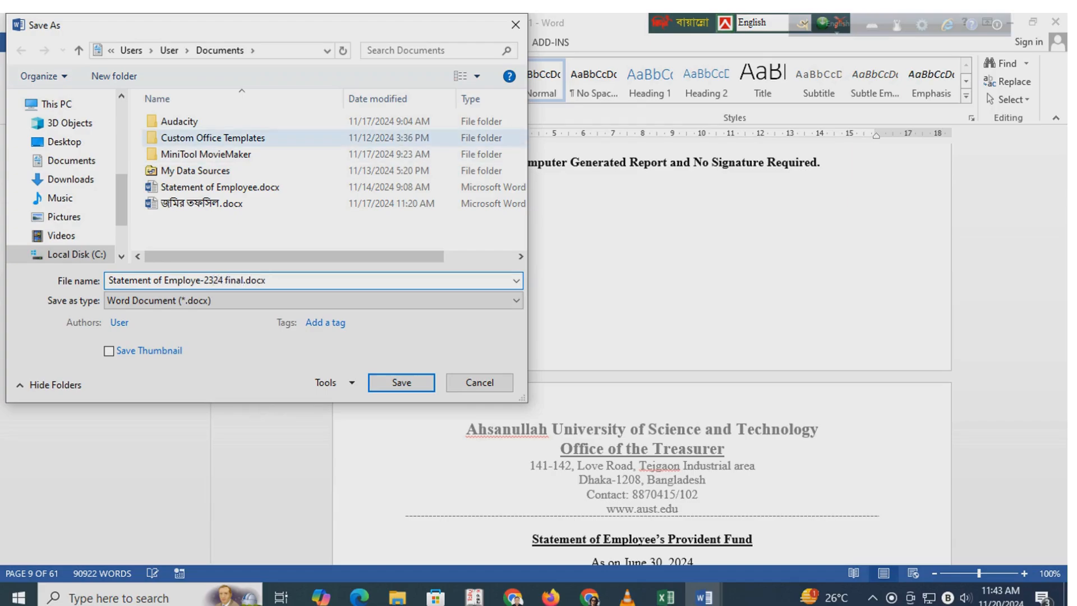
Step: Choose the folder E:\WORK\PF AUST\AUDIT\2023-24 as the destination and save the merged letters there
{"action": "left_click_drag", "start_coordinate": [121, 193], "coordinate": [121, 218]}
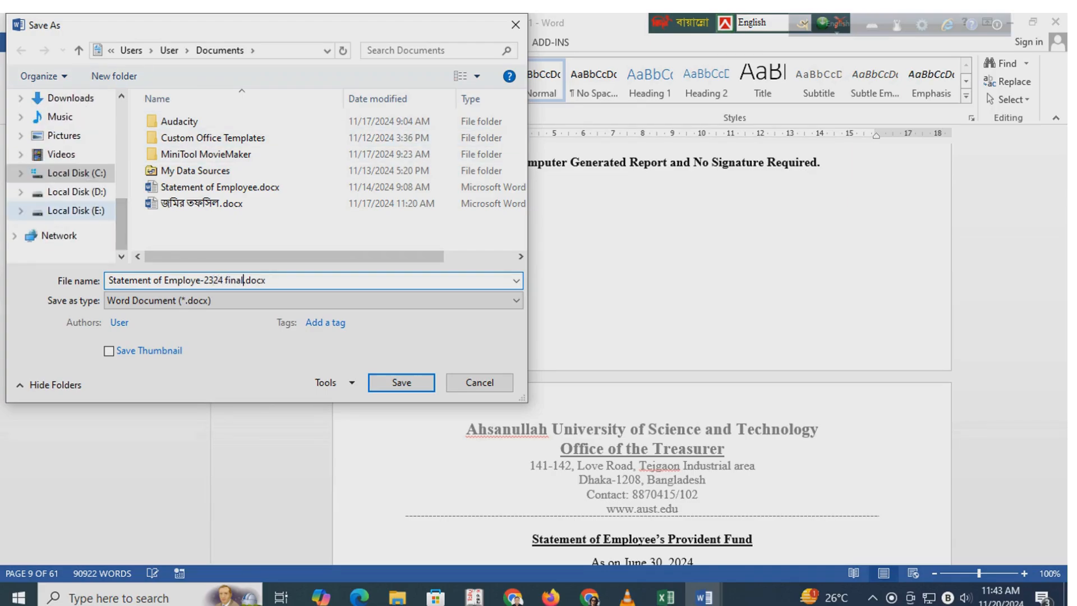
{"action": "left_click", "coordinate": [76, 210]}
{"action": "double_click", "coordinate": [174, 186]}
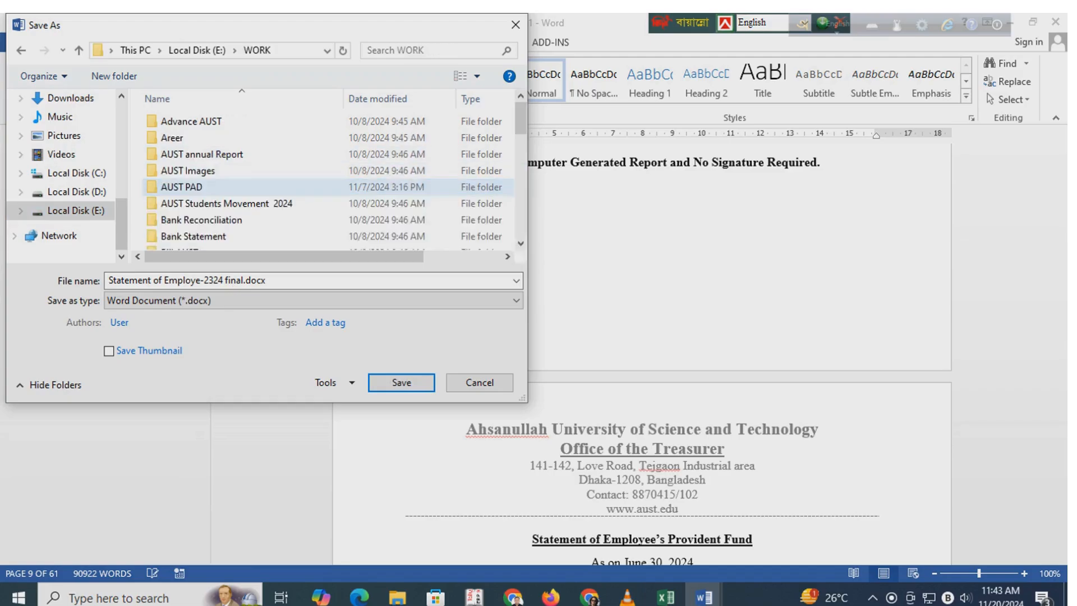
{"action": "scroll", "coordinate": [225, 185], "scroll_direction": "down", "scroll_amount": 3}
{"action": "scroll", "coordinate": [197, 189], "scroll_direction": "down", "scroll_amount": 3}
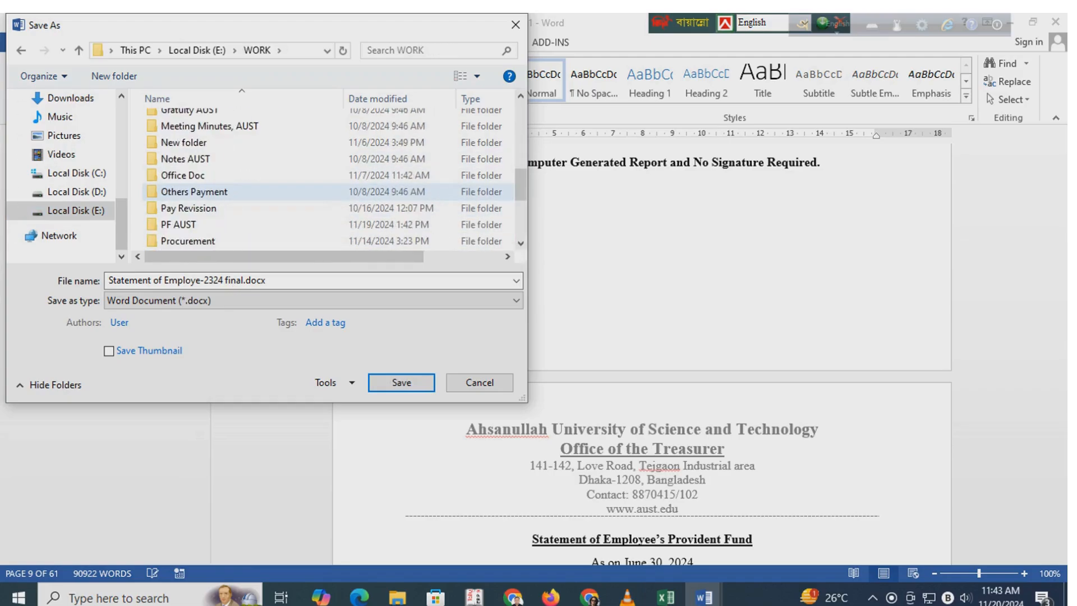
{"action": "double_click", "coordinate": [179, 180]}
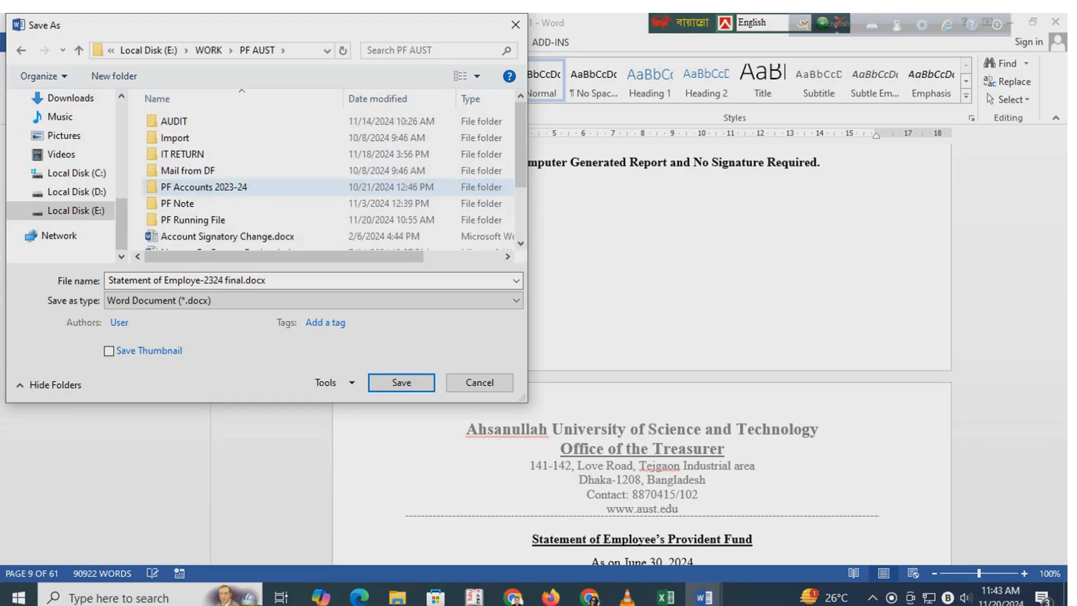
{"action": "double_click", "coordinate": [174, 121]}
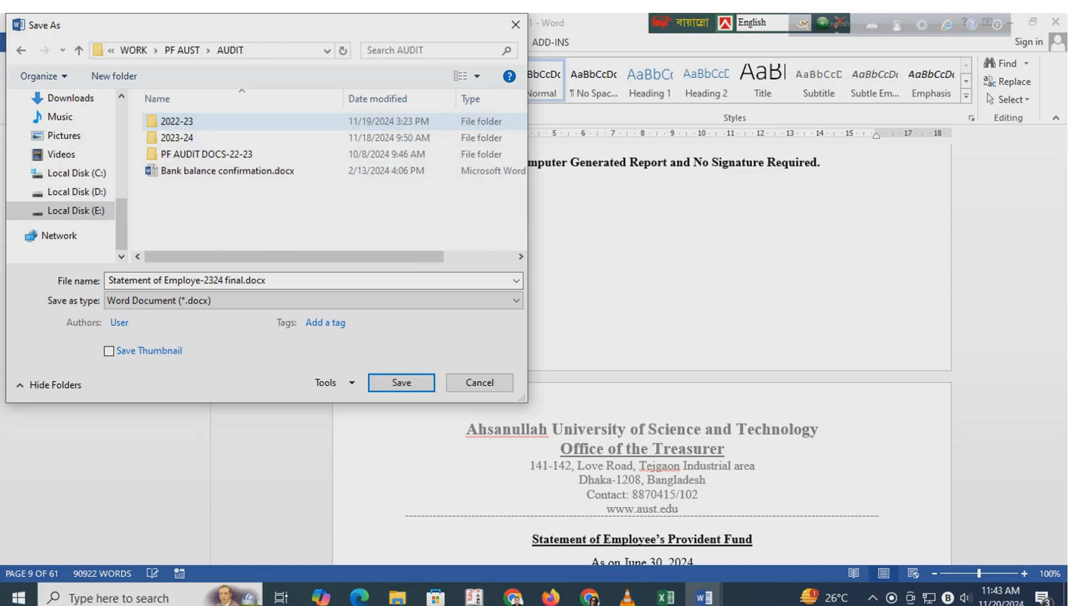
{"action": "double_click", "coordinate": [174, 137]}
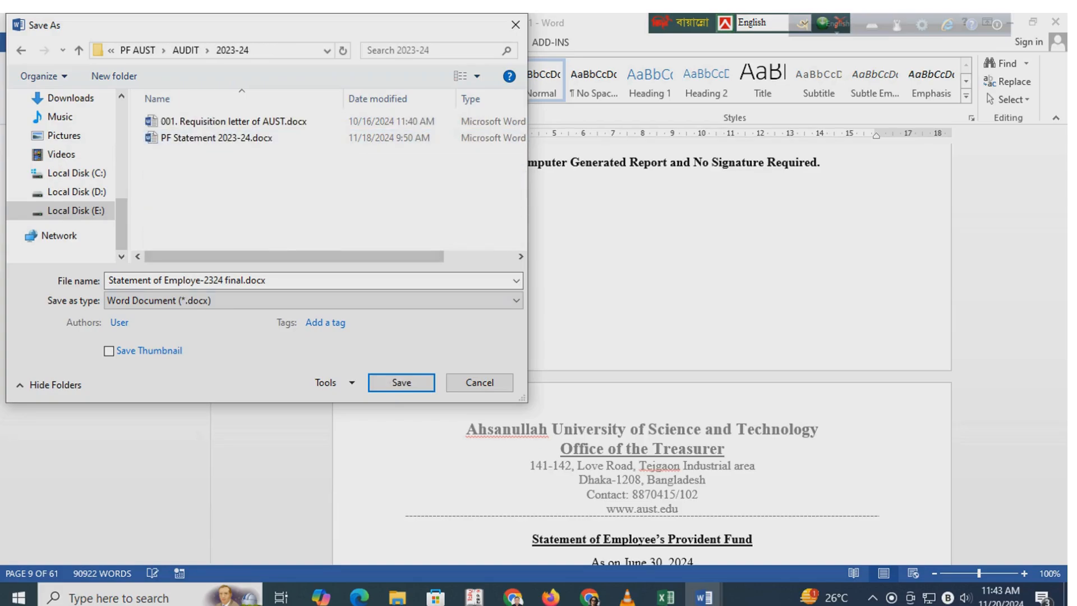
{"action": "key", "text": "Return"}
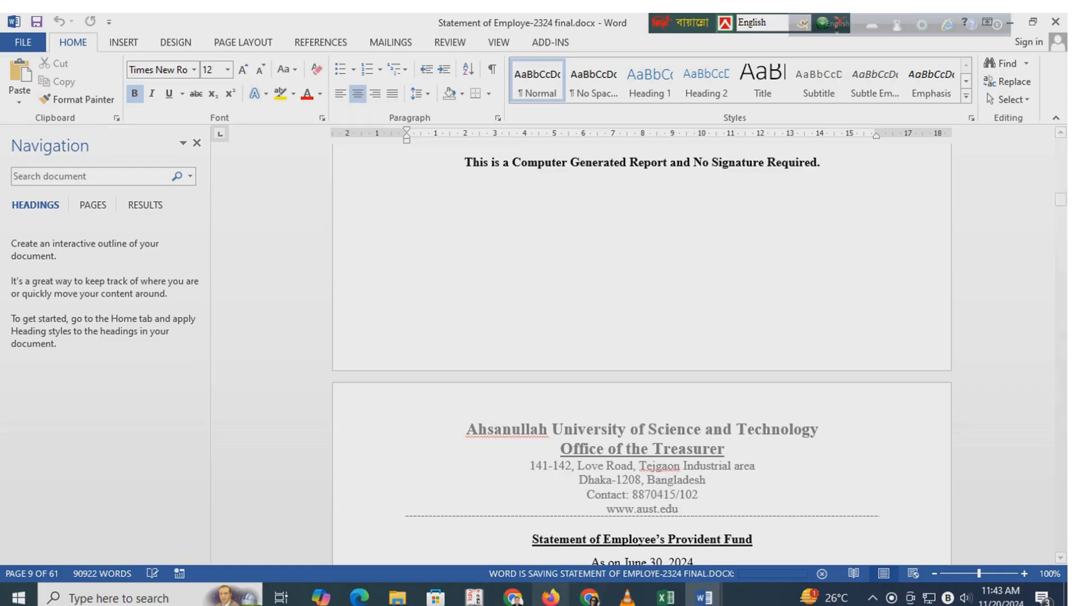
Step: Open Statement of Employe-2324 final.docx from the 2023-24 folder and look through the statements' employee details, contributions, dividends and loan balances
{"action": "left_click", "coordinate": [397, 596]}
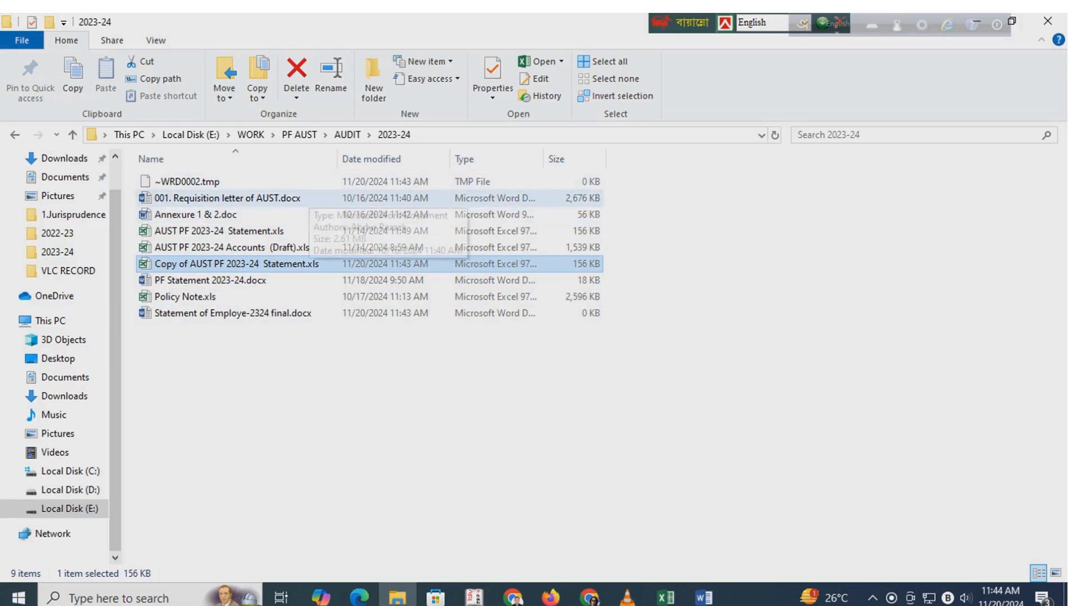
{"action": "double_click", "coordinate": [233, 312]}
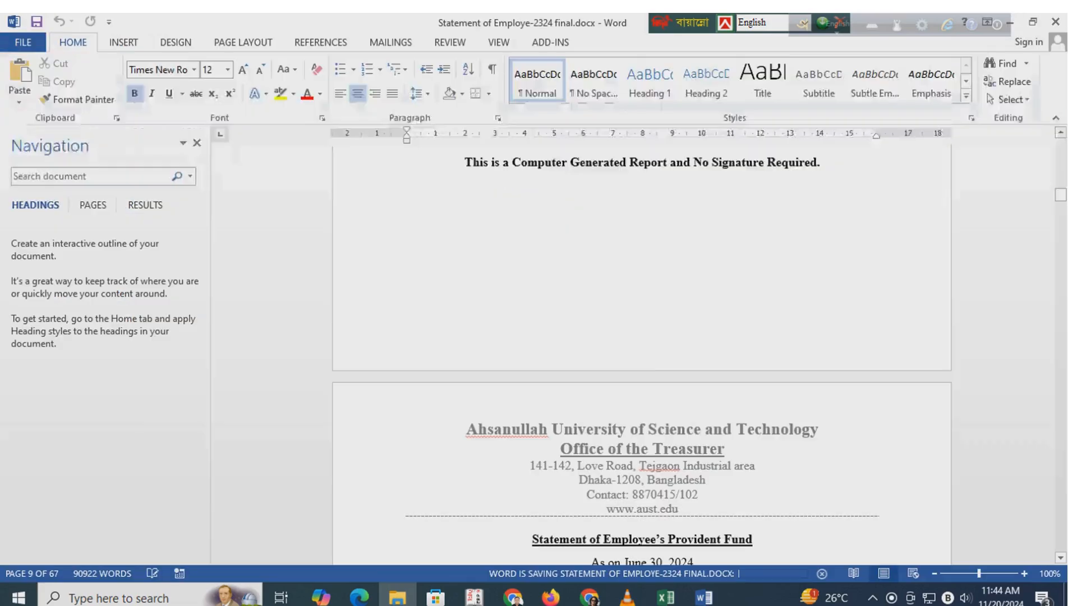
{"action": "scroll", "coordinate": [642, 353], "scroll_direction": "down", "scroll_amount": 10}
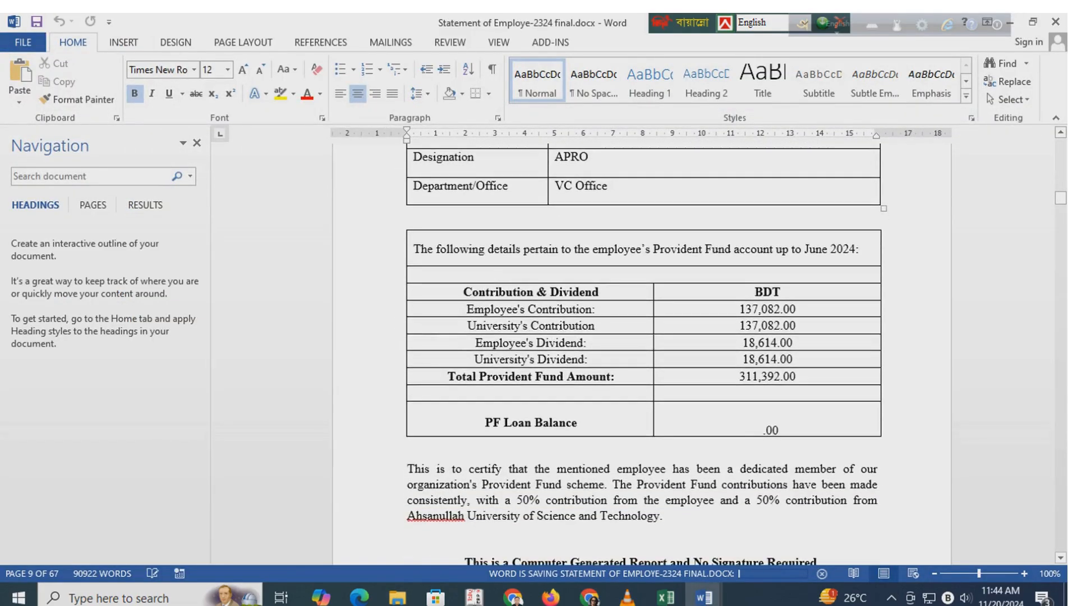
{"action": "scroll", "coordinate": [641, 353], "scroll_direction": "down", "scroll_amount": 8}
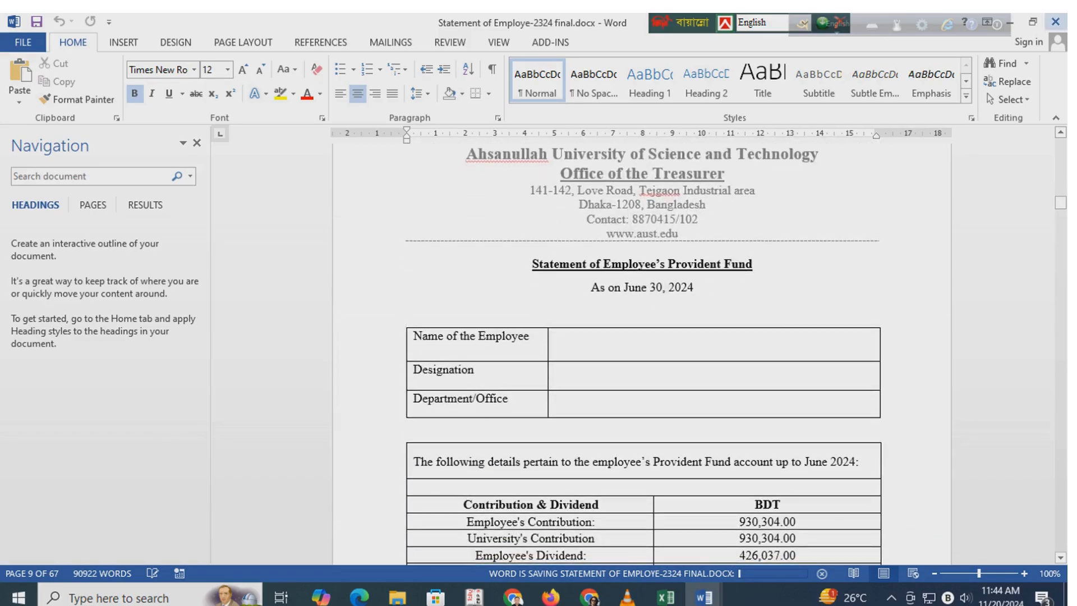
{"action": "scroll", "coordinate": [641, 353], "scroll_direction": "down", "scroll_amount": 12}
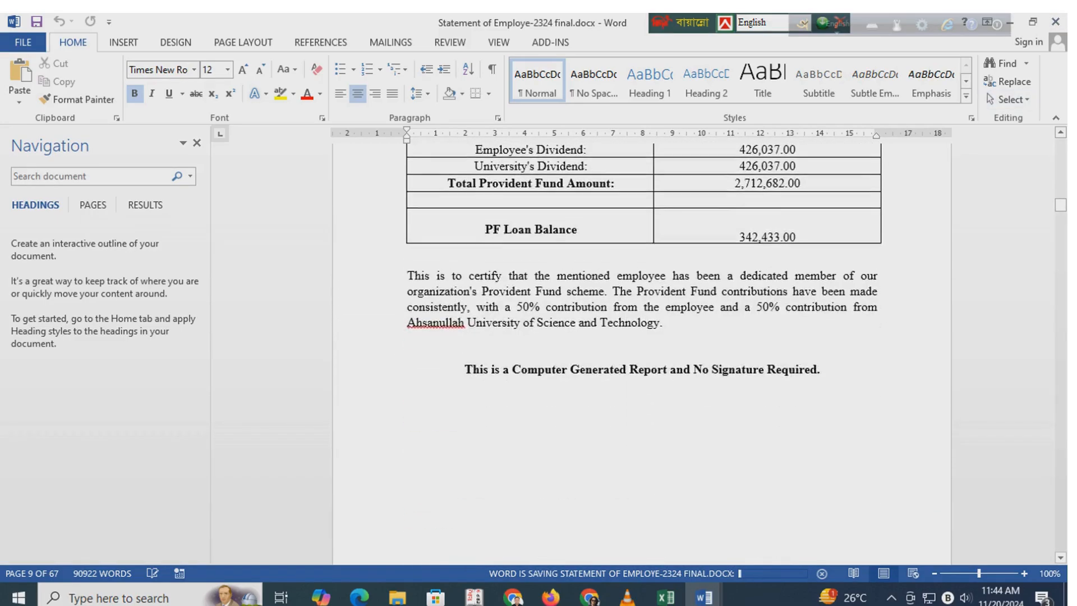
{"action": "scroll", "coordinate": [641, 353], "scroll_direction": "down", "scroll_amount": 10}
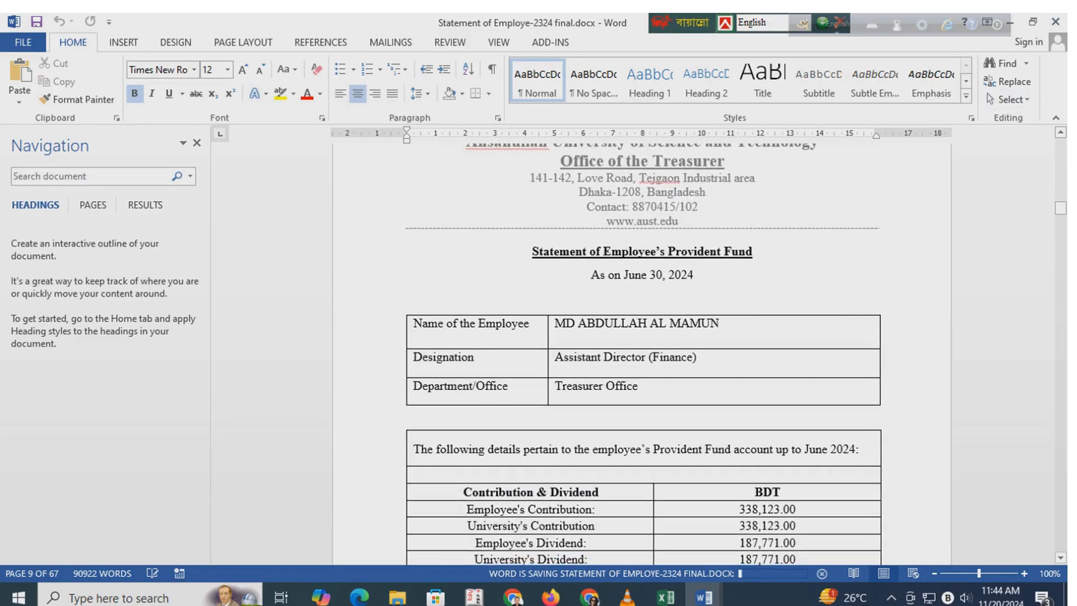
{"action": "scroll", "coordinate": [641, 353], "scroll_direction": "down", "scroll_amount": 5}
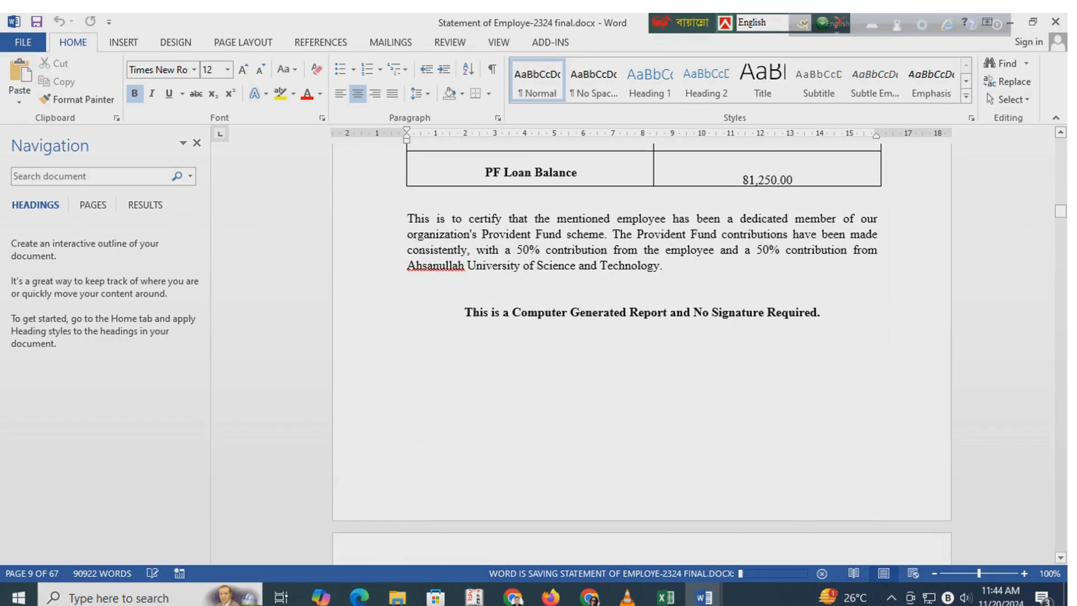
{"action": "scroll", "coordinate": [642, 353], "scroll_direction": "up", "scroll_amount": 4}
{"action": "scroll", "coordinate": [641, 354], "scroll_direction": "up", "scroll_amount": 1}
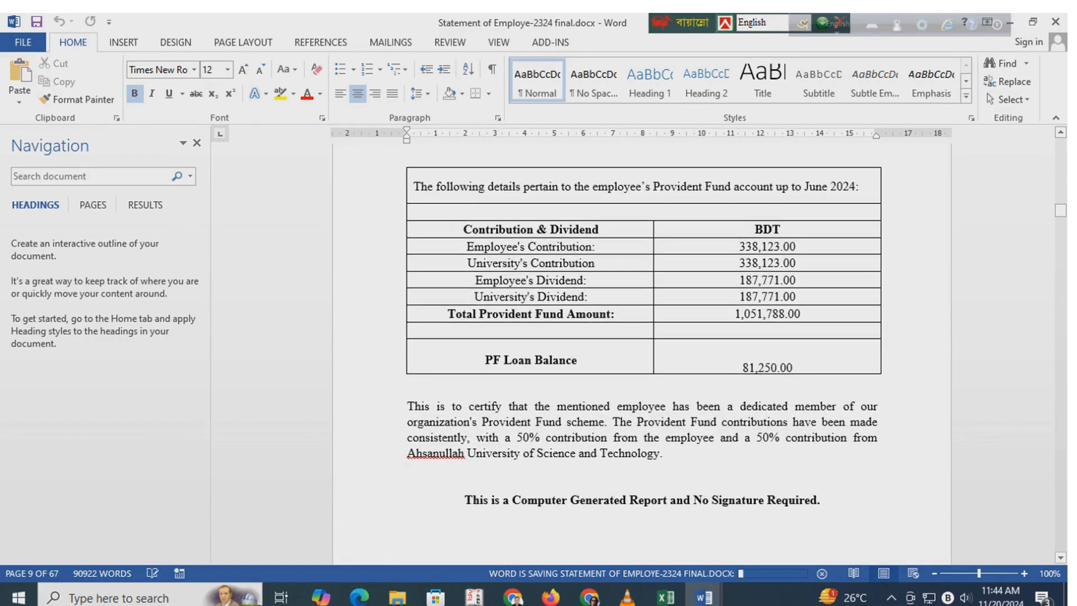
{"action": "scroll", "coordinate": [641, 354], "scroll_direction": "up", "scroll_amount": 2}
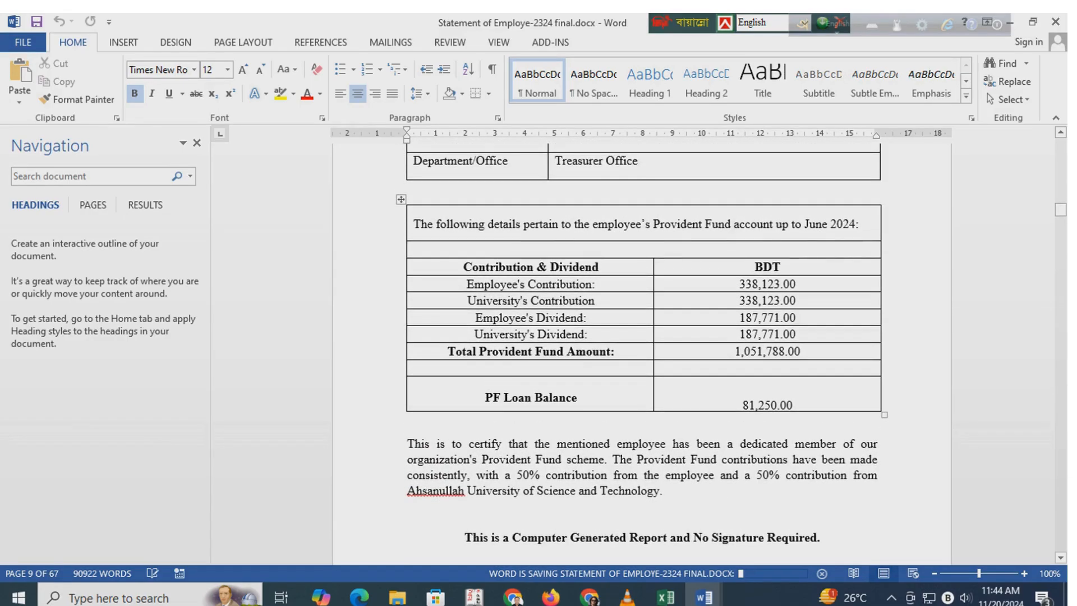
{"action": "scroll", "coordinate": [641, 353], "scroll_direction": "up", "scroll_amount": 1}
{"action": "scroll", "coordinate": [641, 353], "scroll_direction": "up", "scroll_amount": 2}
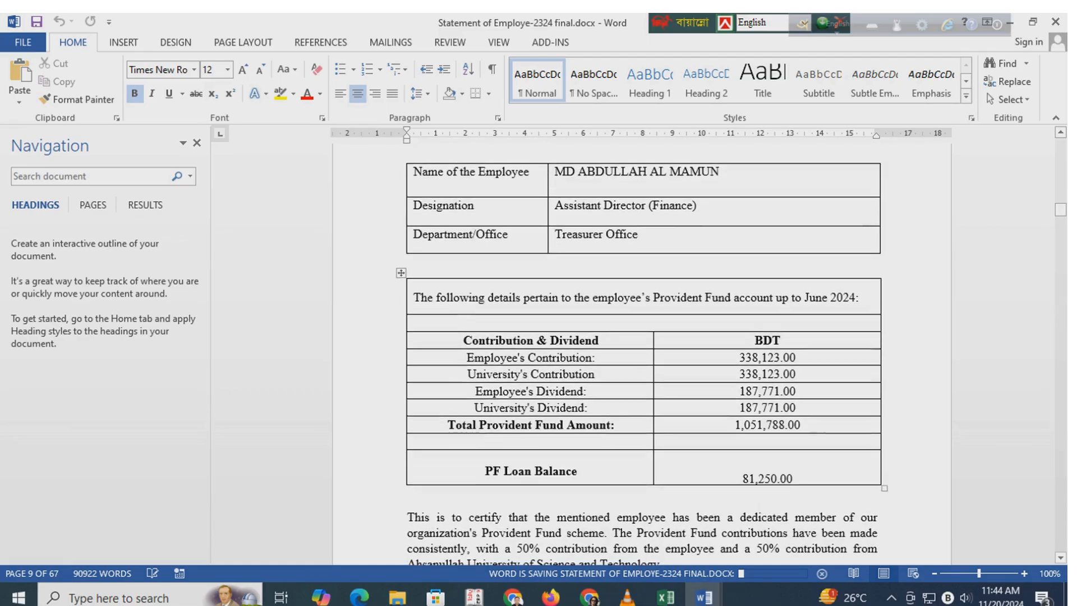
{"action": "scroll", "coordinate": [641, 353], "scroll_direction": "up", "scroll_amount": 10}
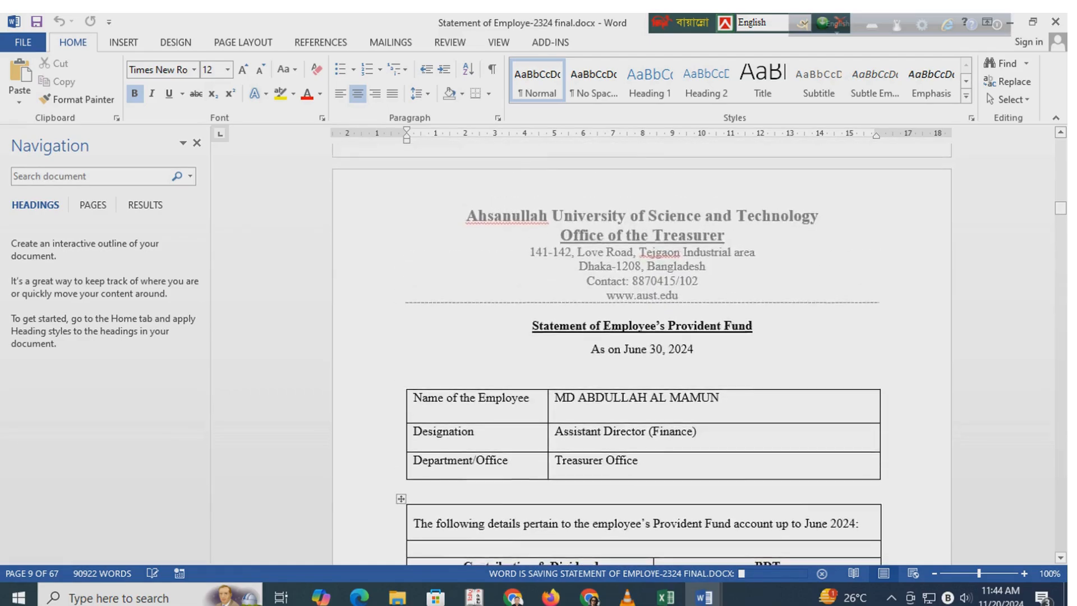
{"action": "scroll", "coordinate": [642, 353], "scroll_direction": "down", "scroll_amount": 13}
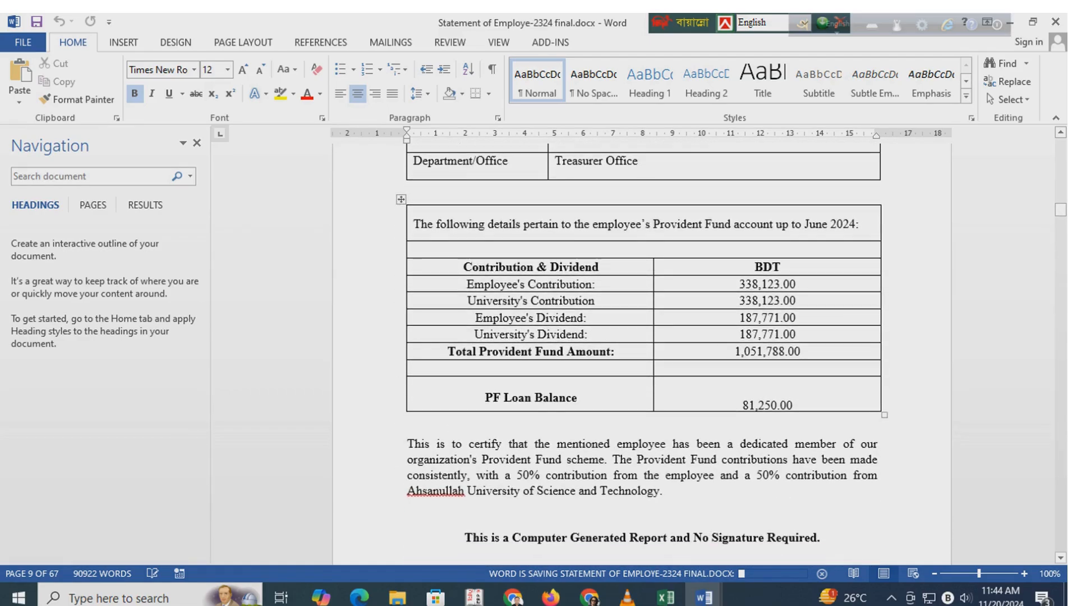